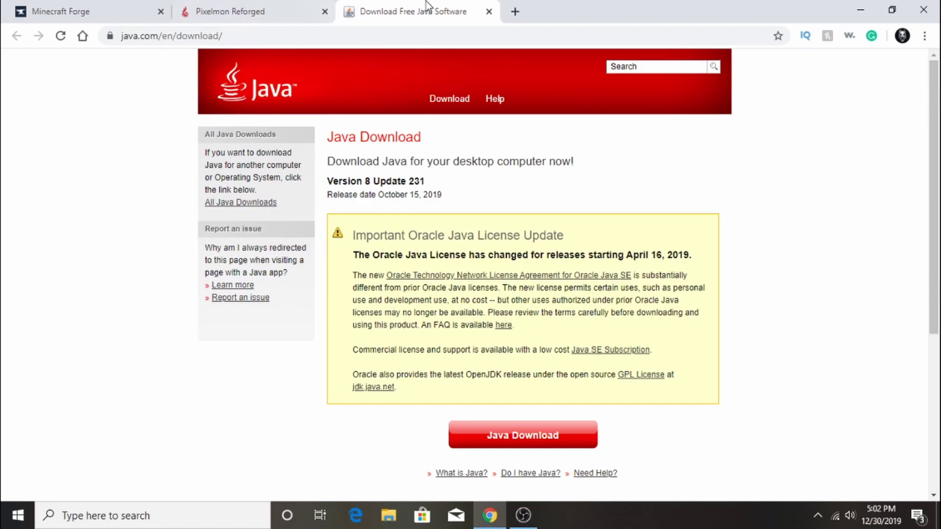
- Leave the Java page, view the Forge 1.14.4 downloads, then expand the 1.12 version group
click(488, 12)
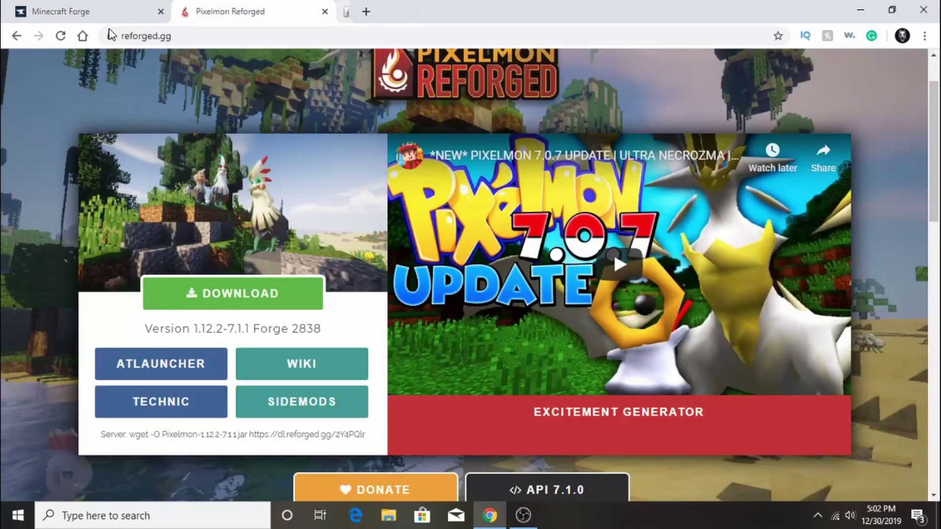
click(80, 11)
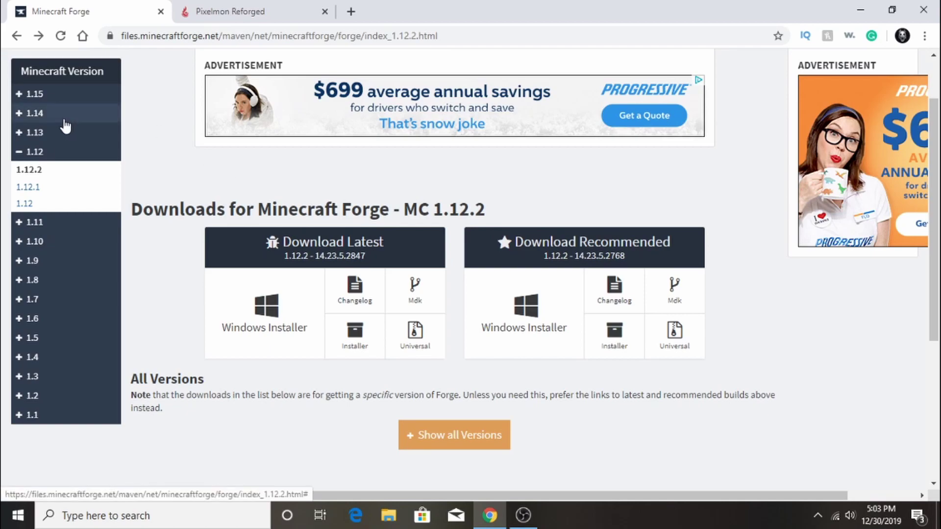
click(34, 113)
click(30, 203)
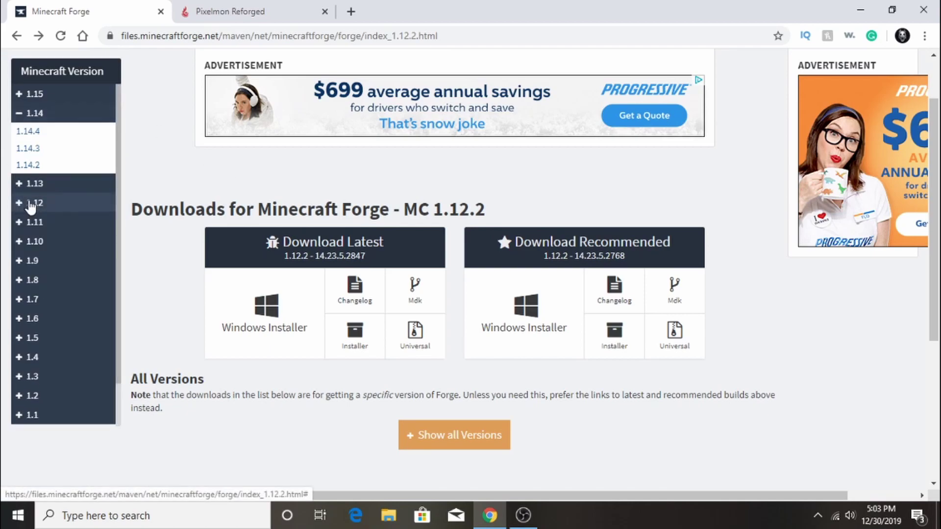
click(28, 131)
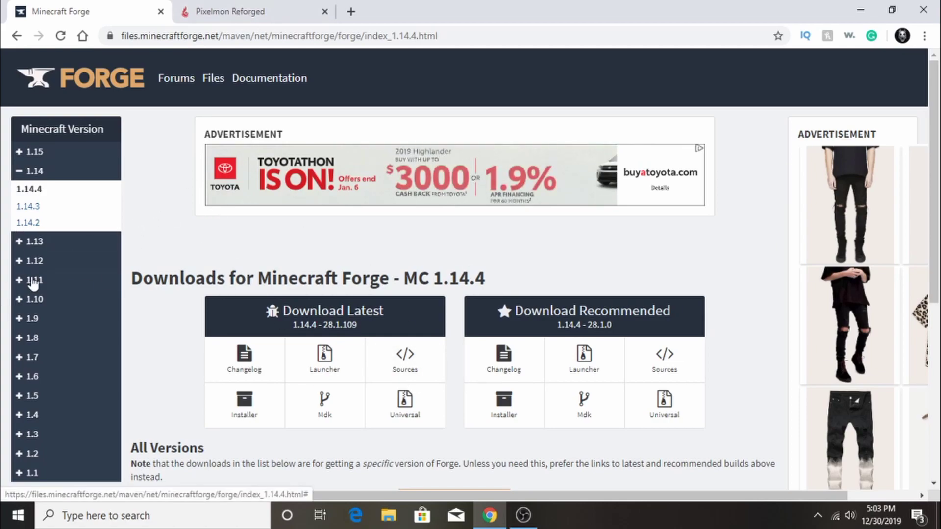
click(34, 260)
- Open the Forge 1.12.2 downloads page and follow the 14.23.5.2847 installer link
click(29, 279)
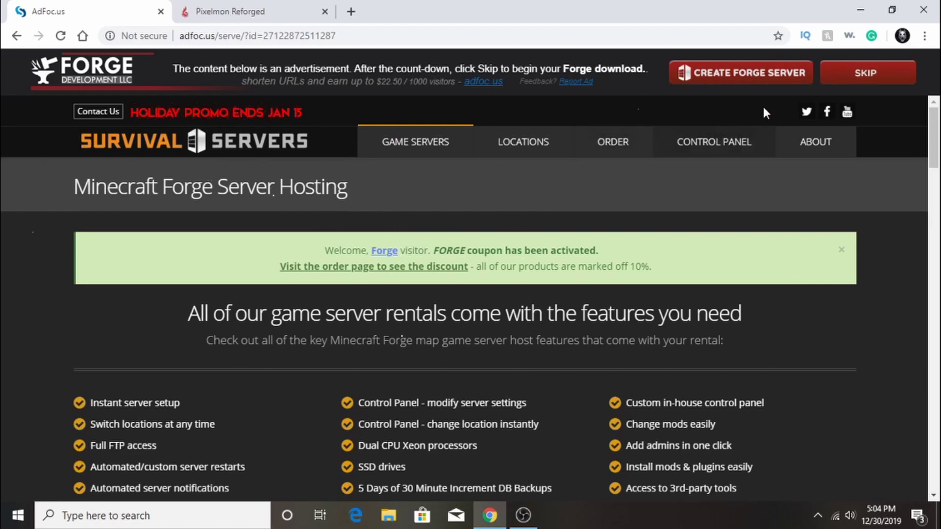
- Skip the AdFoc.us ad so the Forge installer downloads, and try opening it
click(863, 75)
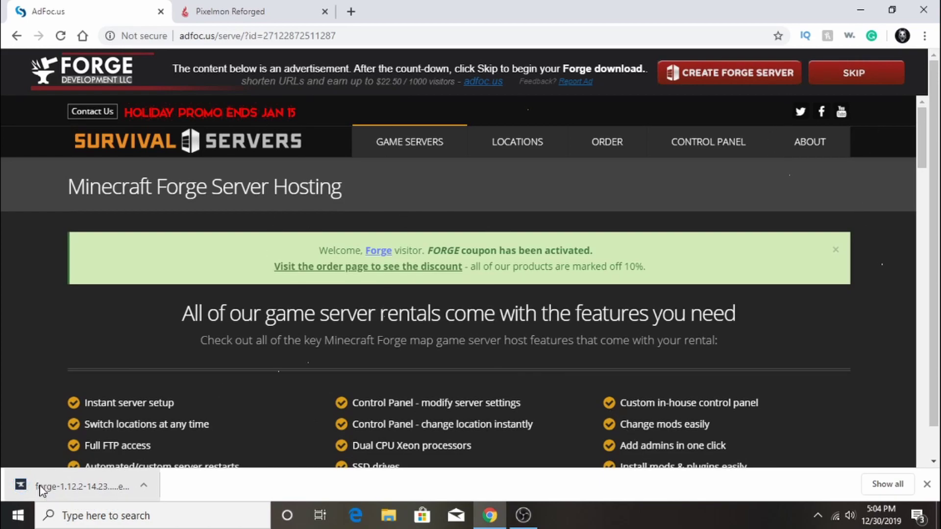
click(42, 490)
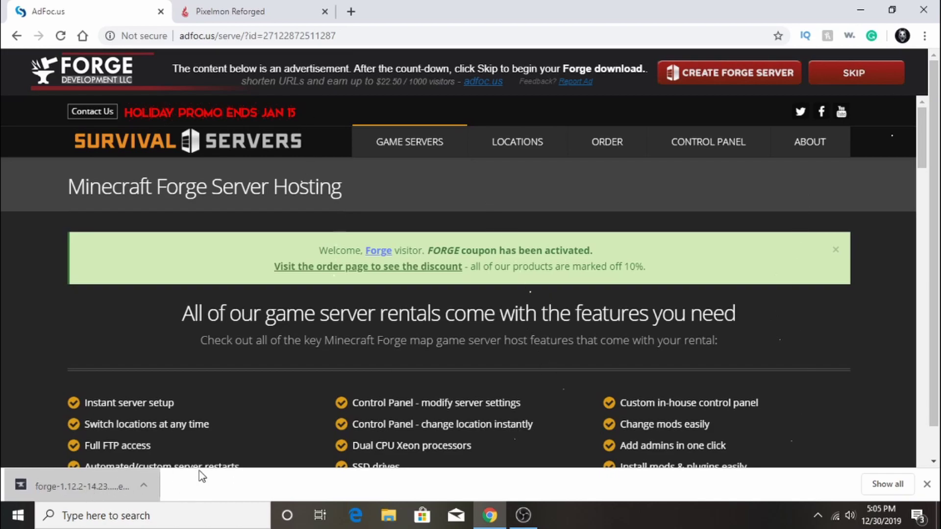
click(111, 483)
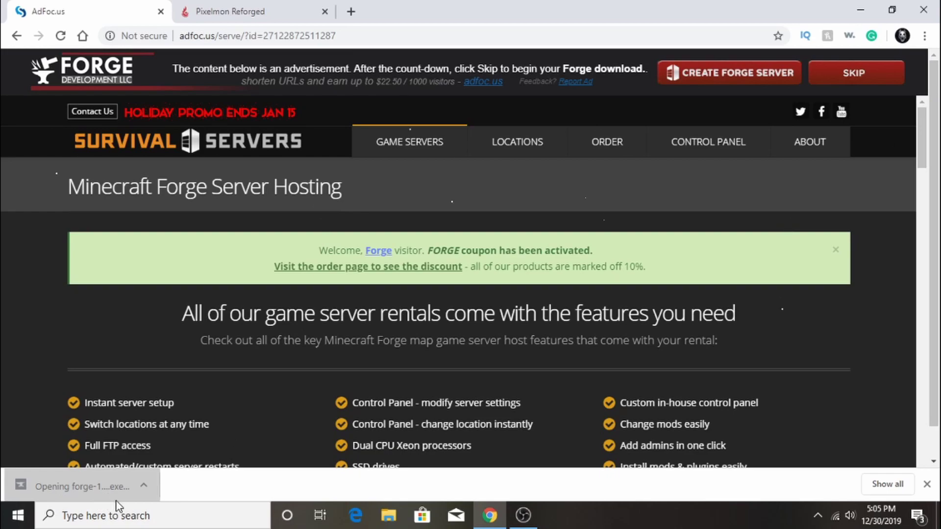
- Launch forge-1.12.2-14.23.5.2847-installer-win from Downloads in File Explorer, then close Explorer
click(388, 516)
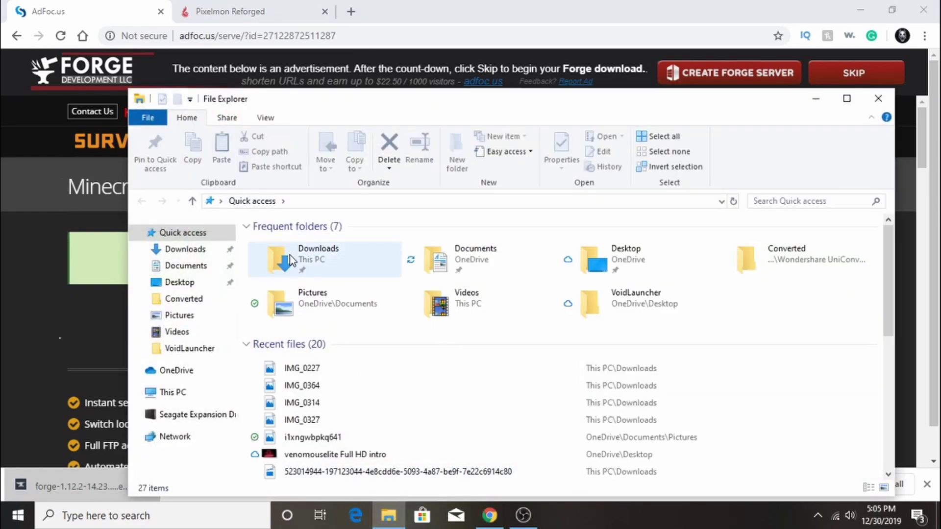
click(185, 249)
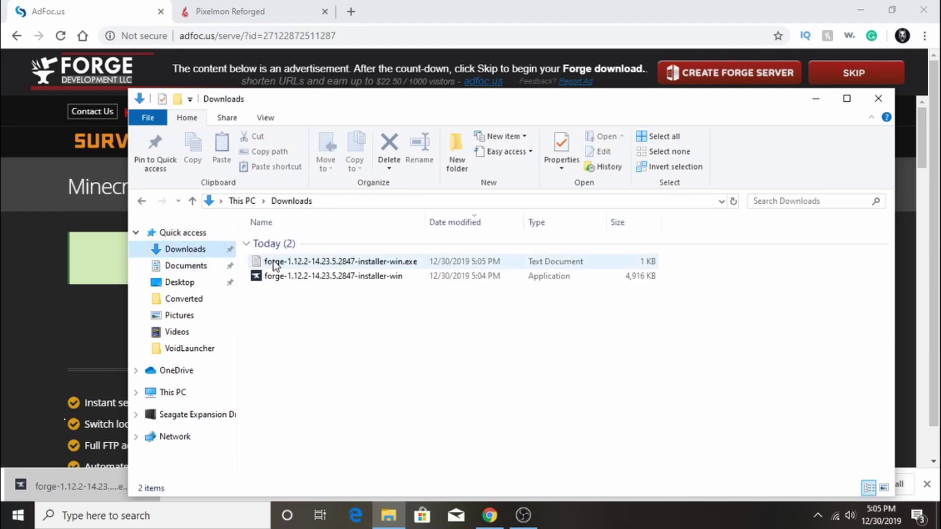
double_click(281, 277)
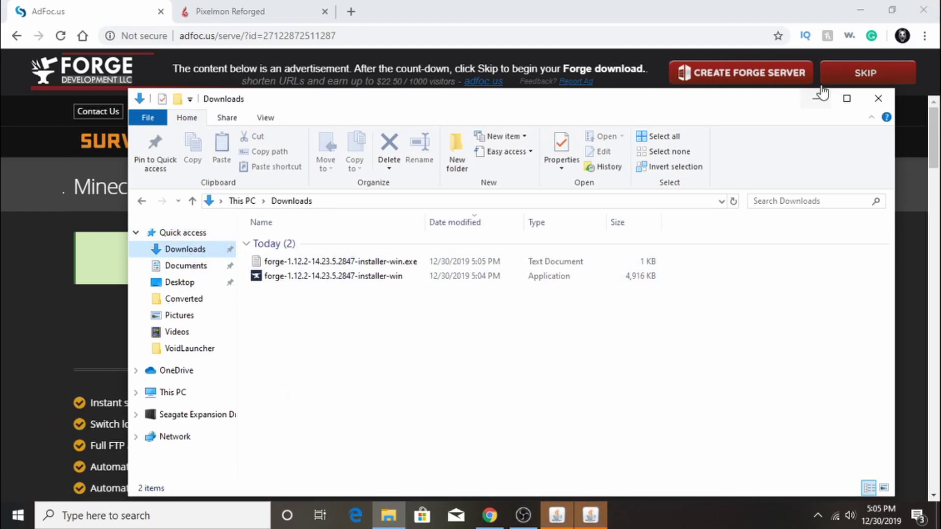
click(878, 99)
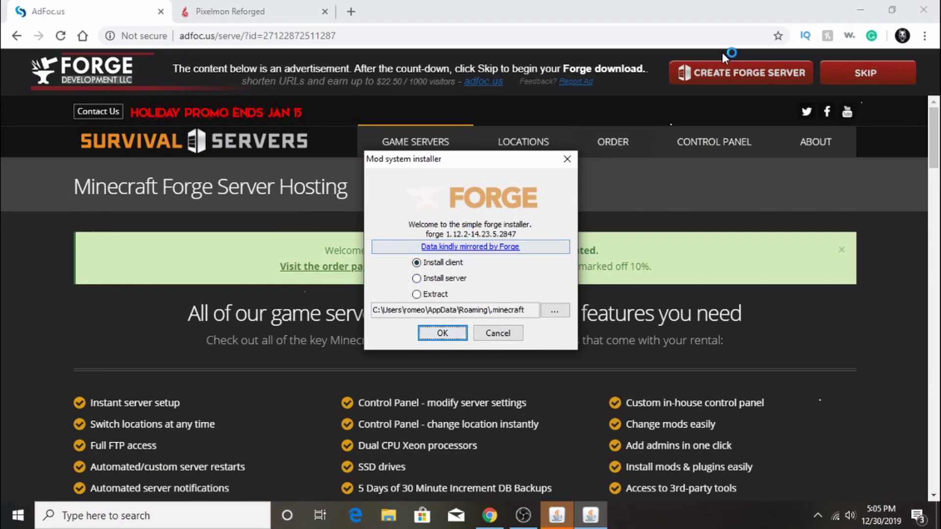
- Close the ad tab and install the Forge client with Install client, confirming Complete
click(161, 11)
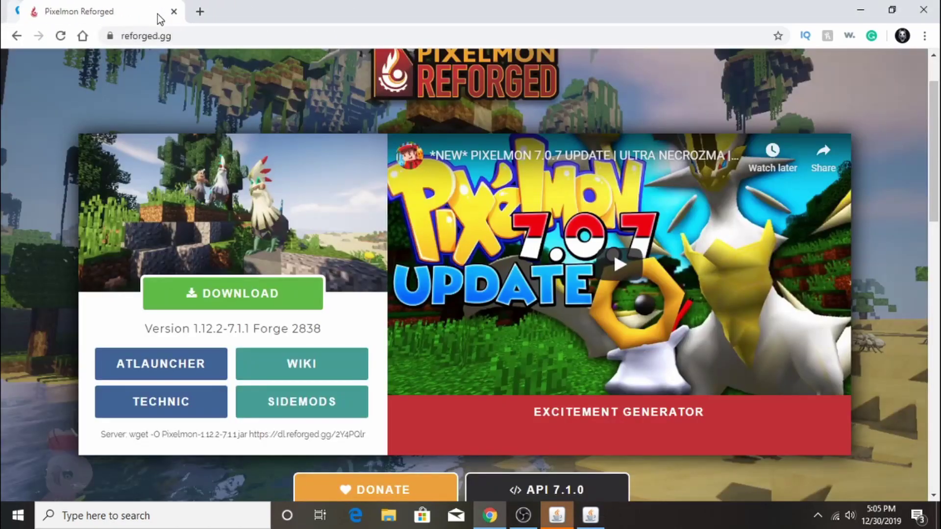
click(489, 515)
click(568, 164)
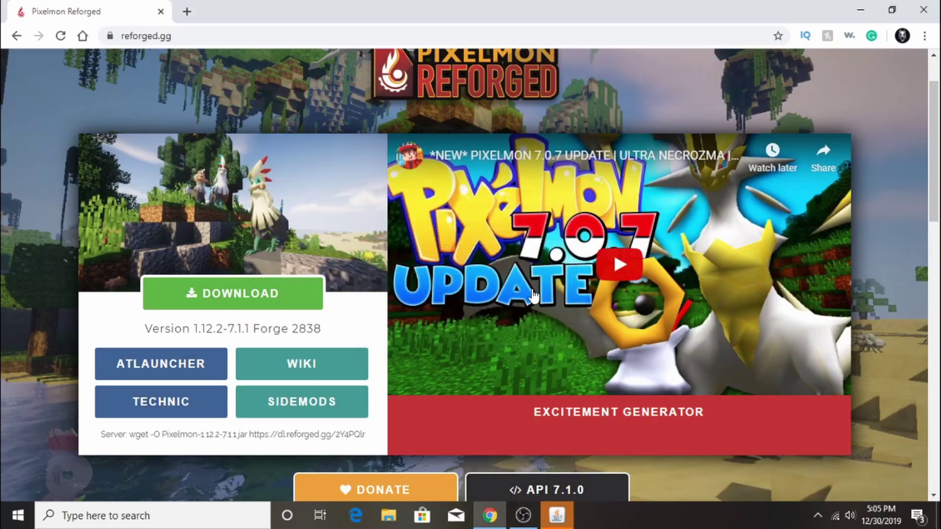
click(557, 515)
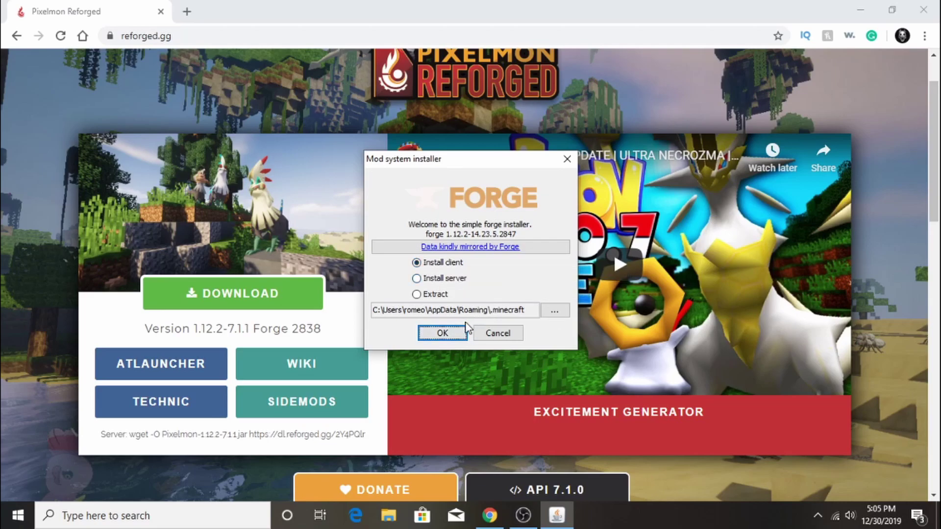
click(443, 336)
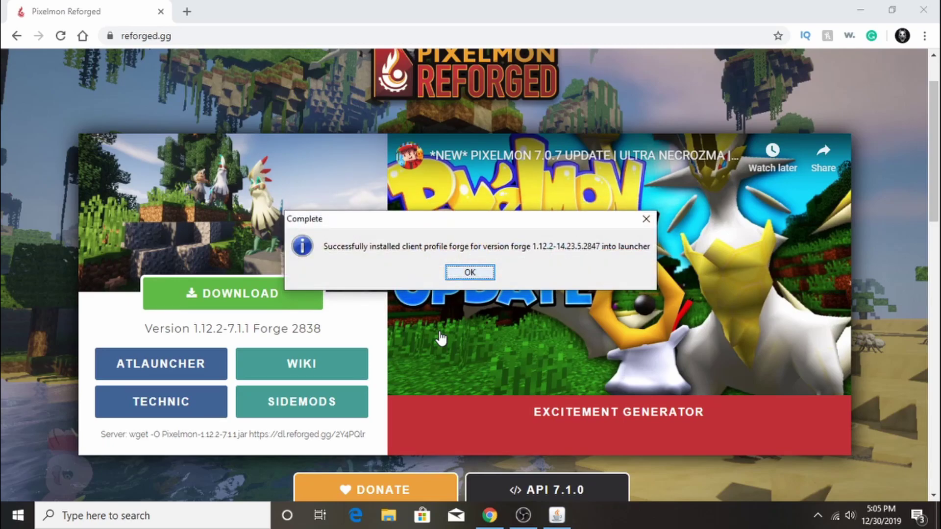
click(470, 274)
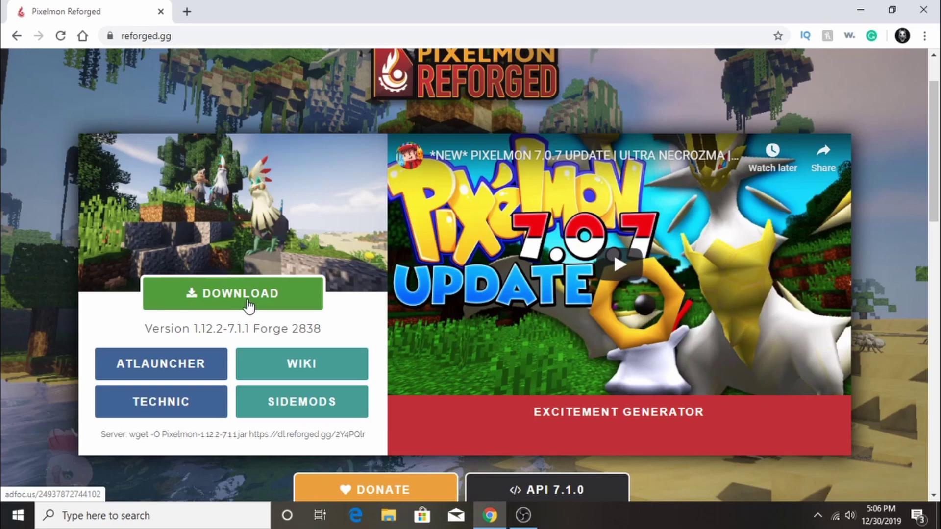
- Start the Pixelmon 1.12.2-7.1.1 download with reforged.gg's green DOWNLOAD button
click(241, 298)
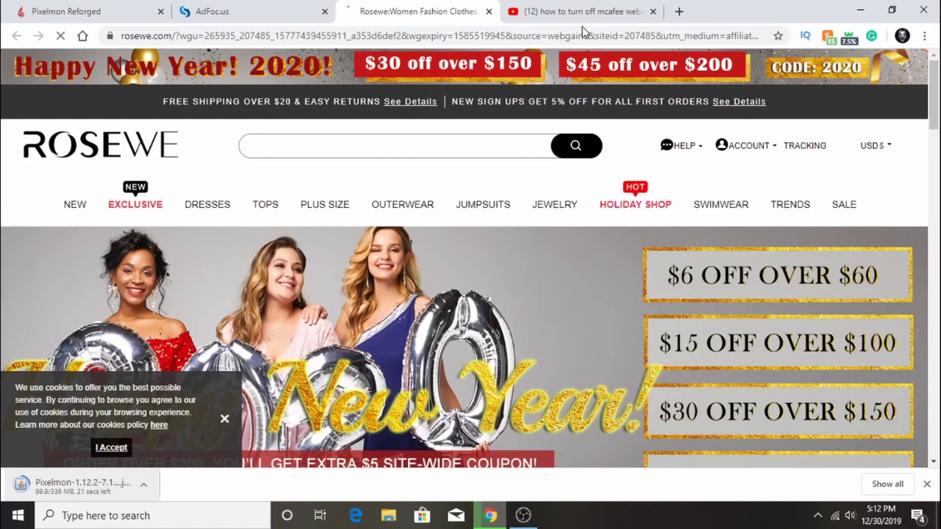
- Close the Rosewe, AdFoc.us, YouTube and Pixelmon Reforged tabs while keeping the download running
click(488, 10)
click(324, 11)
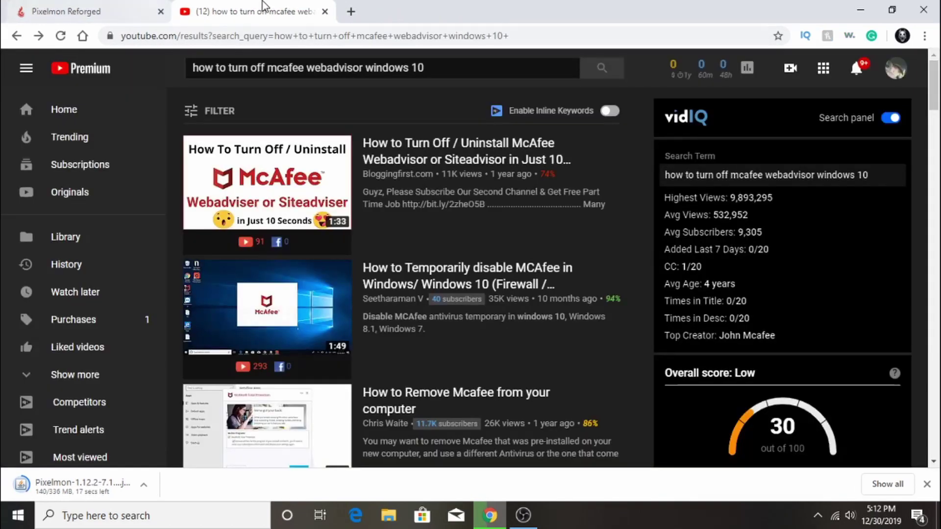
click(325, 11)
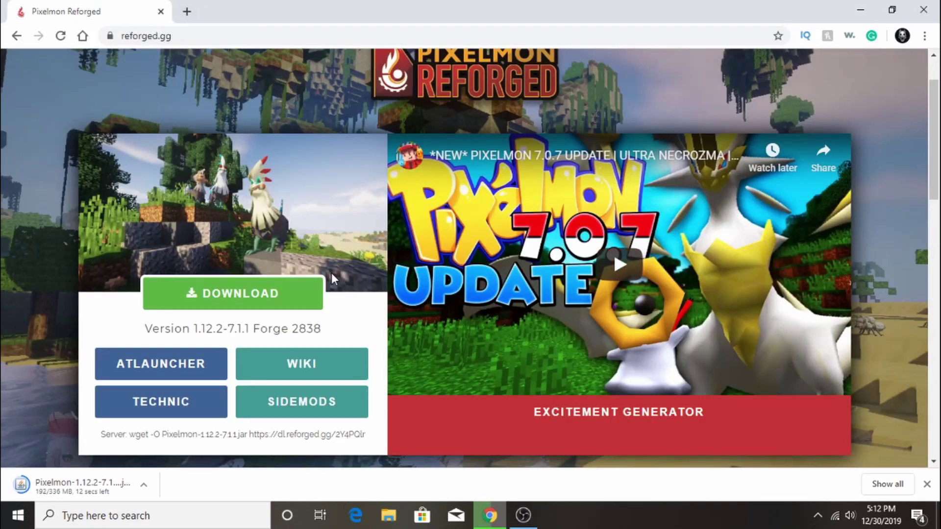
click(160, 12)
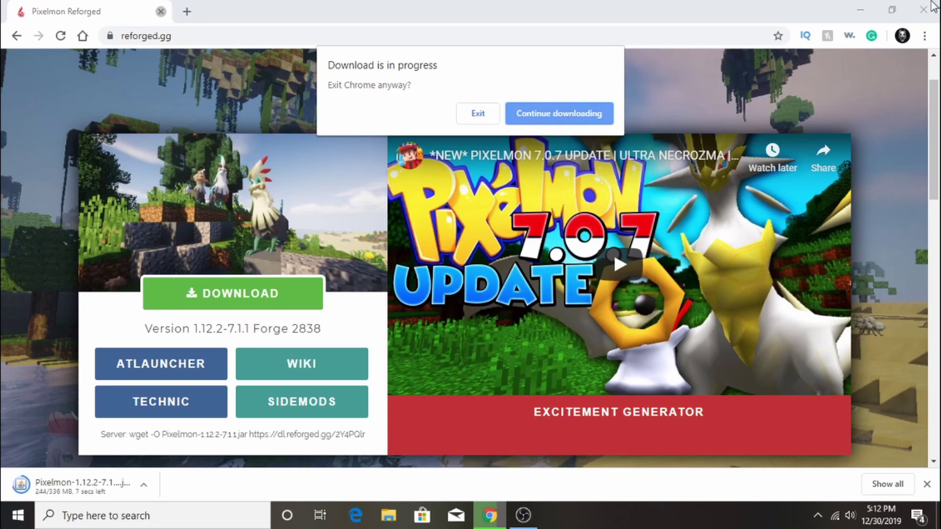
click(559, 113)
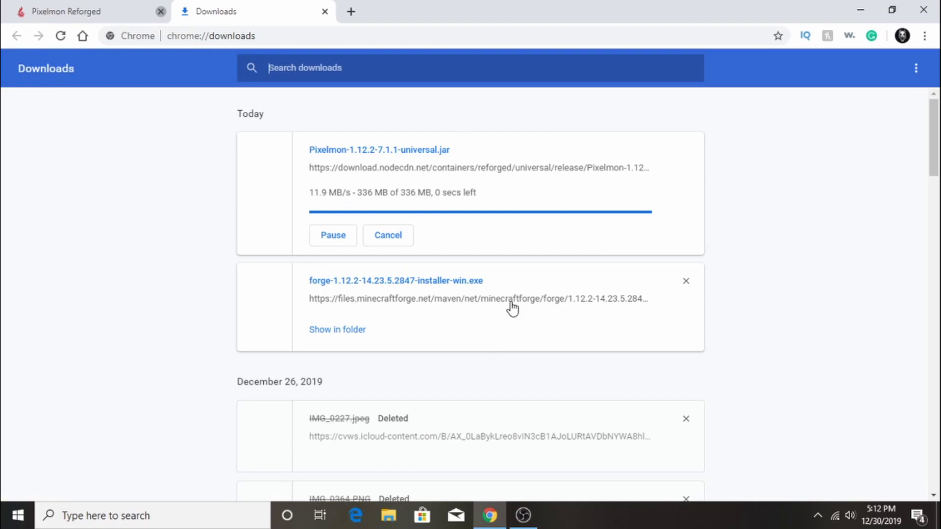
- Keep the flagged Pixelmon-1.12.2-7.1.1-universal.jar anyway in Downloads, then minimize Chrome
click(104, 11)
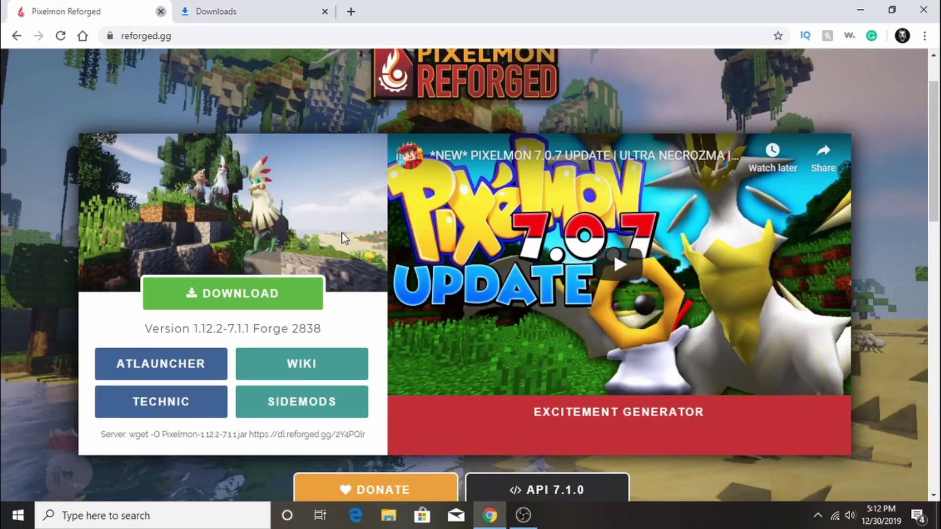
click(243, 11)
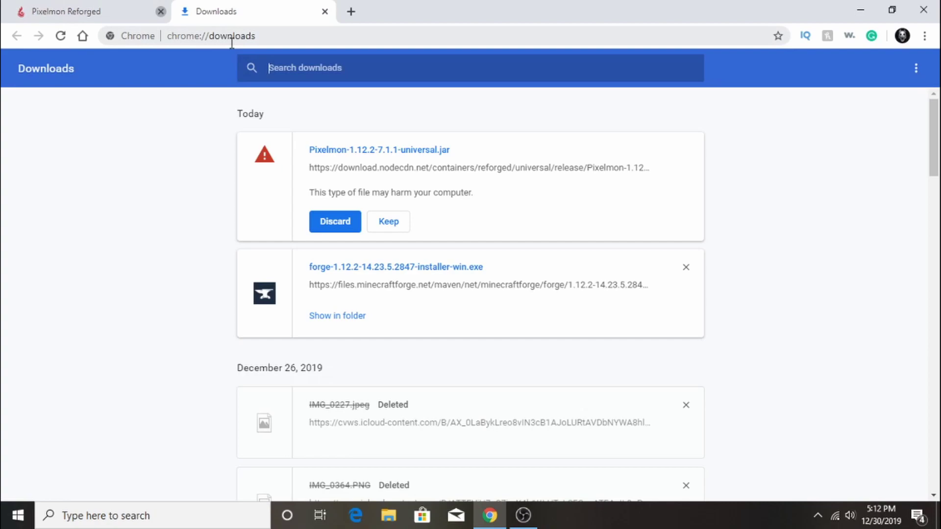
click(390, 221)
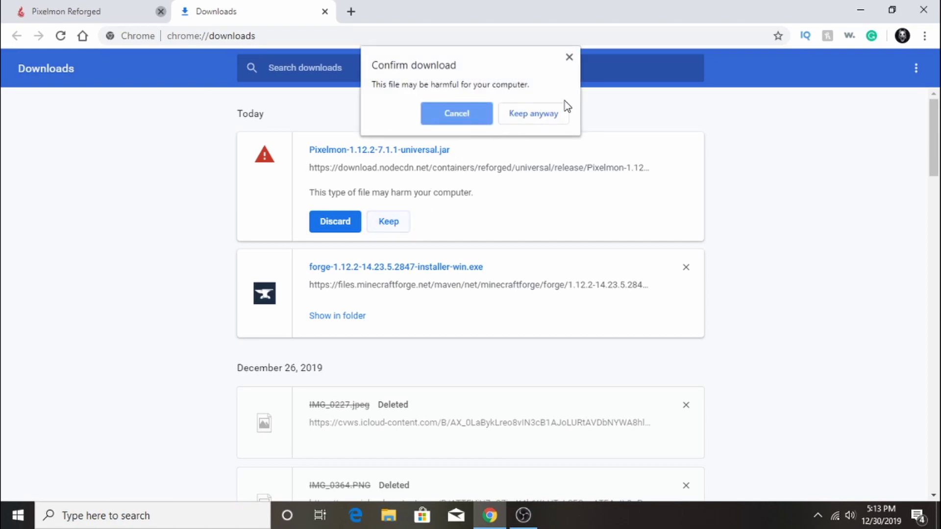
click(554, 118)
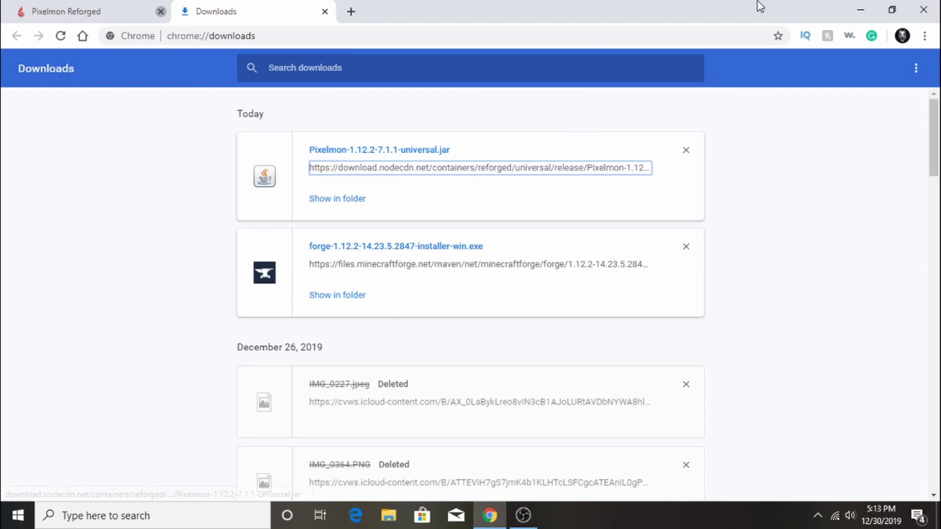
click(861, 10)
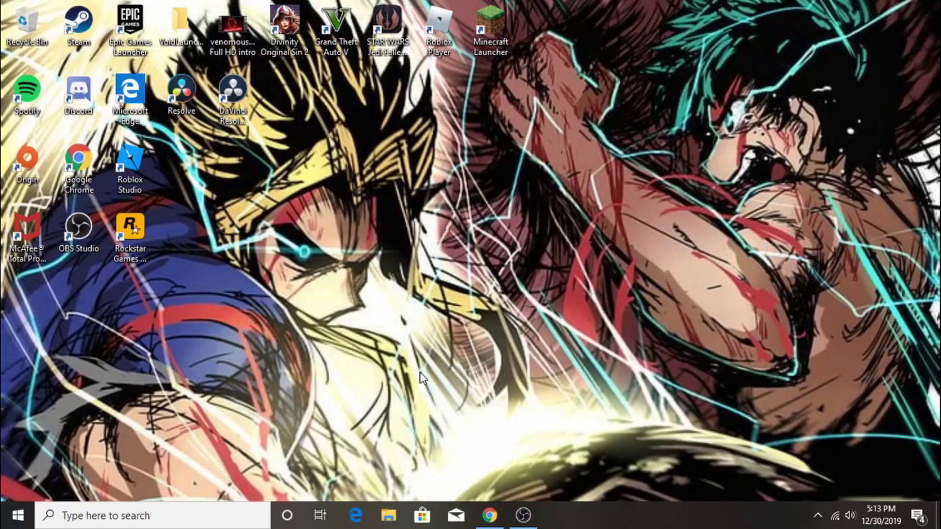
- Close Chrome and open .minecraft in AppData Roaming through a %appdata% search
click(490, 515)
click(914, 28)
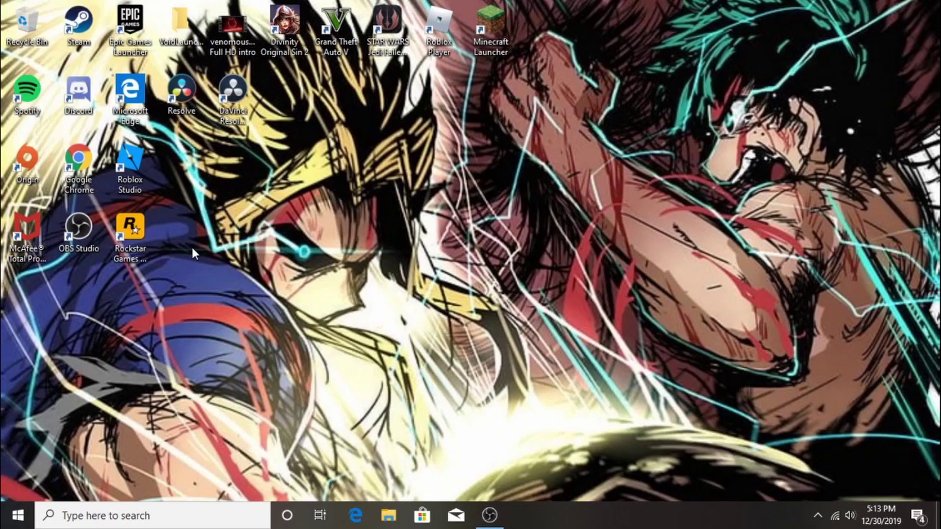
click(187, 514)
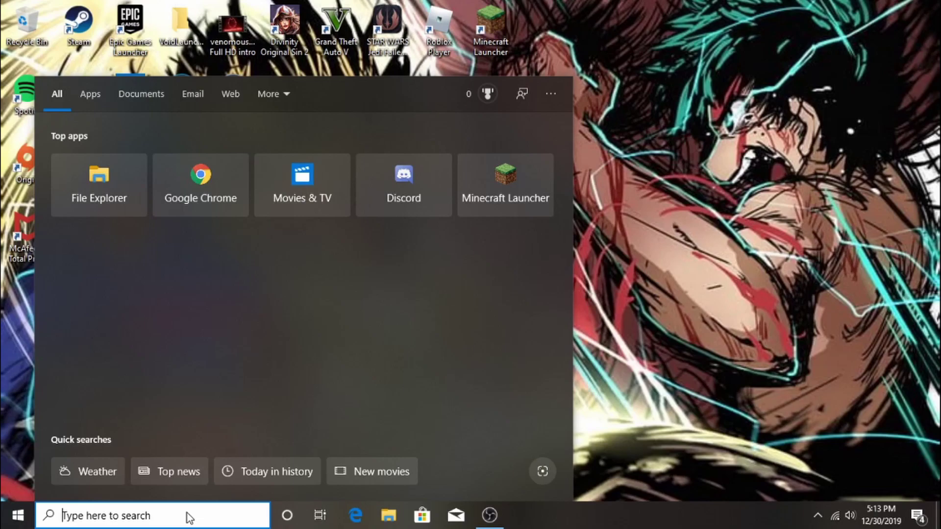
text(%app)
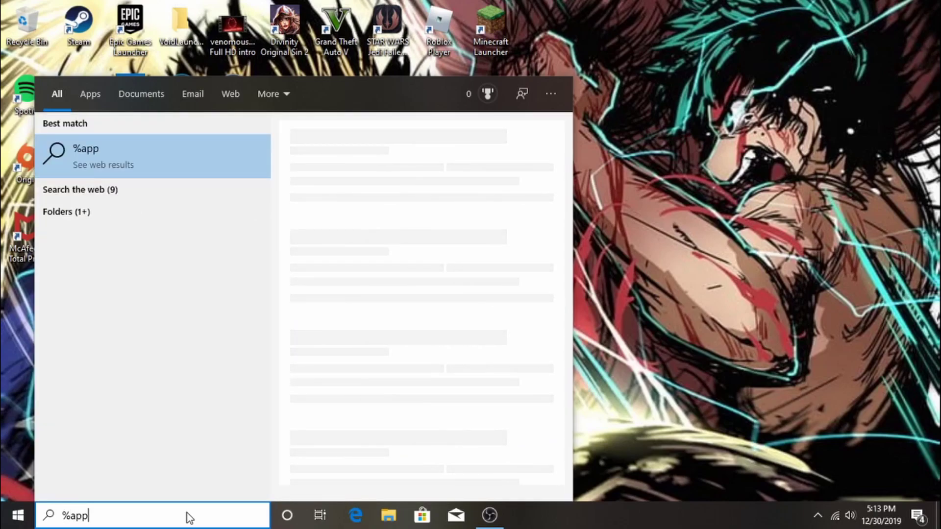
text(data)
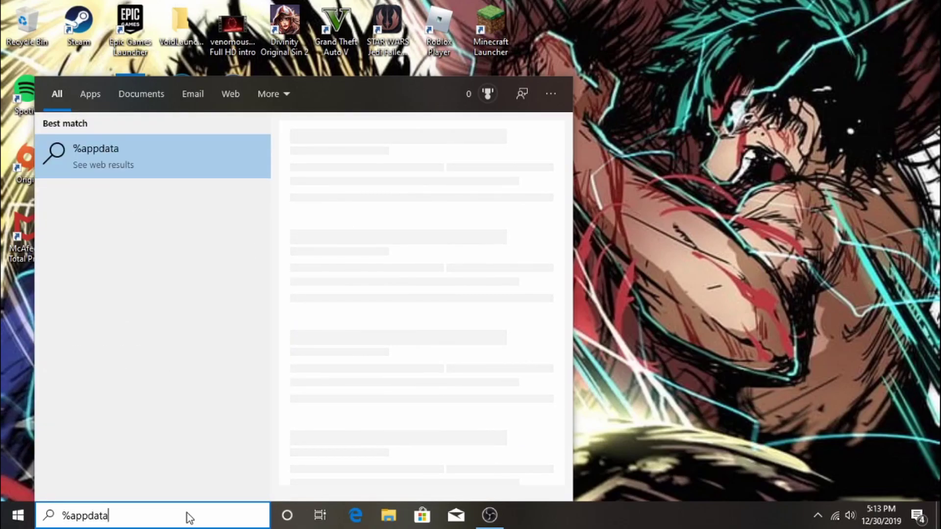
text(%)
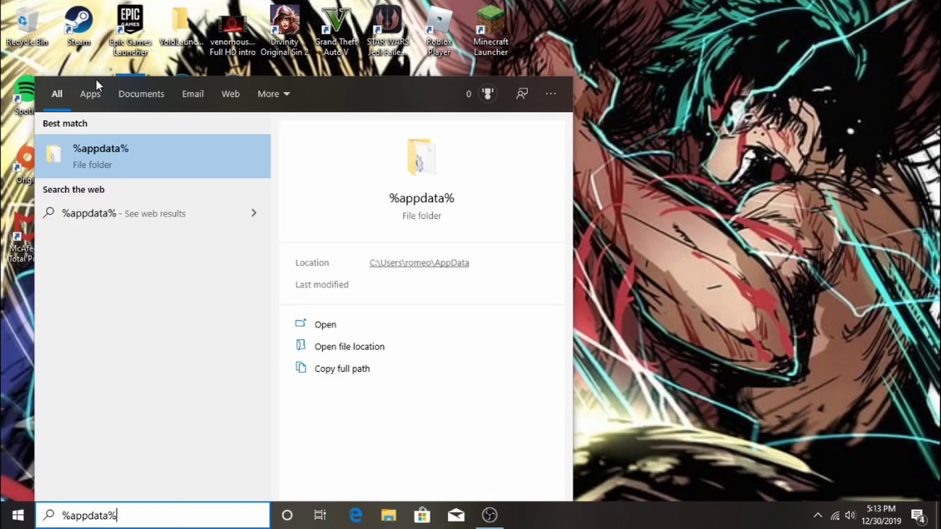
click(112, 162)
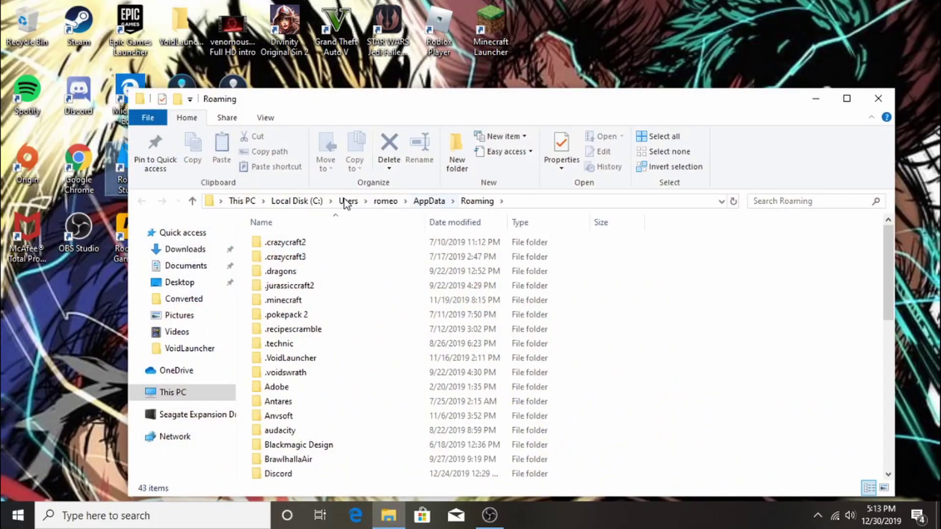
scroll(439, 340, down, 3)
scroll(440, 341, down, 3)
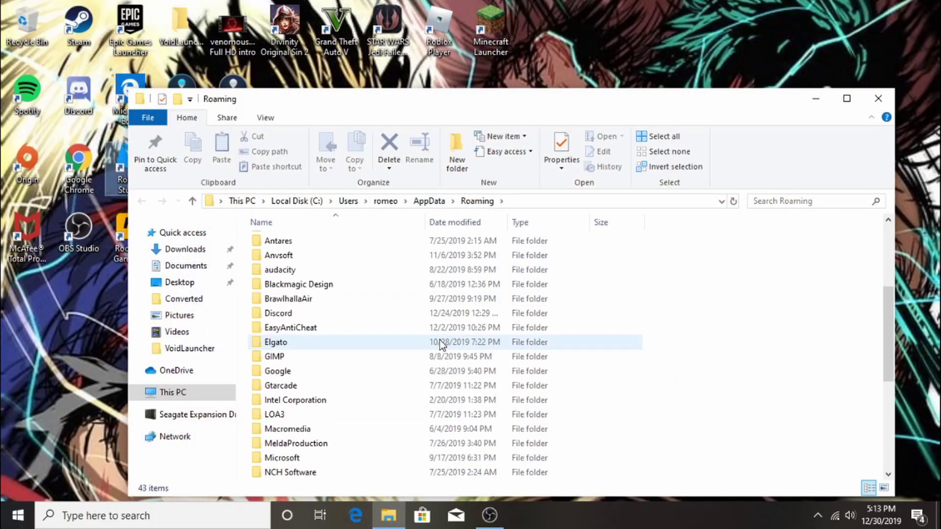
scroll(439, 340, down, 3)
scroll(440, 340, down, 3)
scroll(439, 353, up, 5)
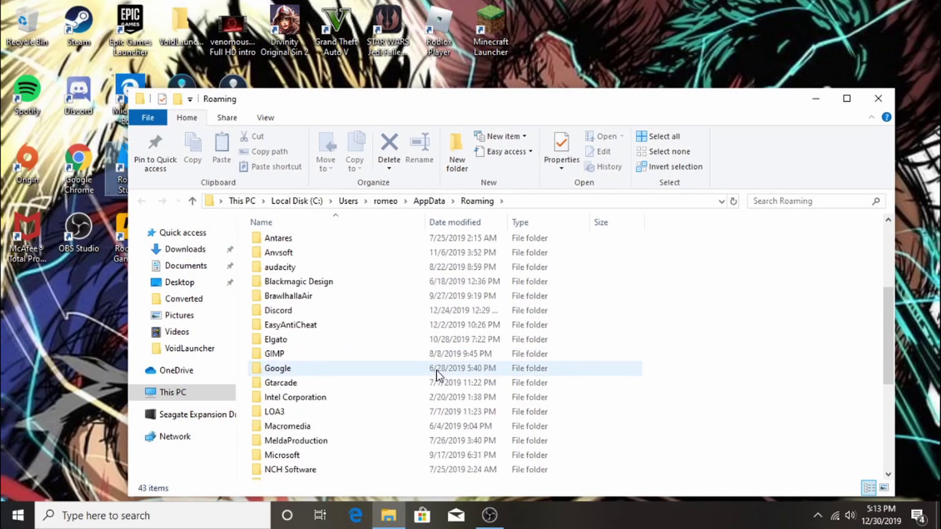
scroll(440, 367, up, 5)
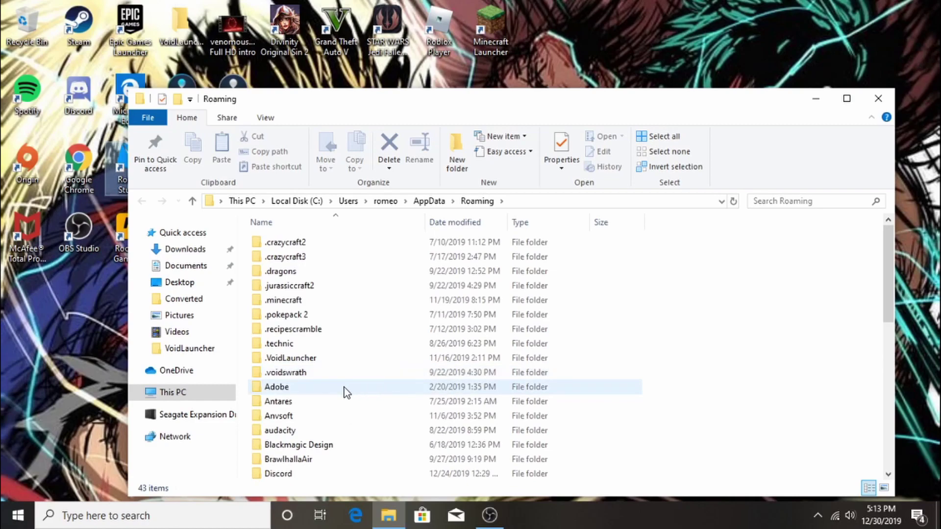
double_click(283, 300)
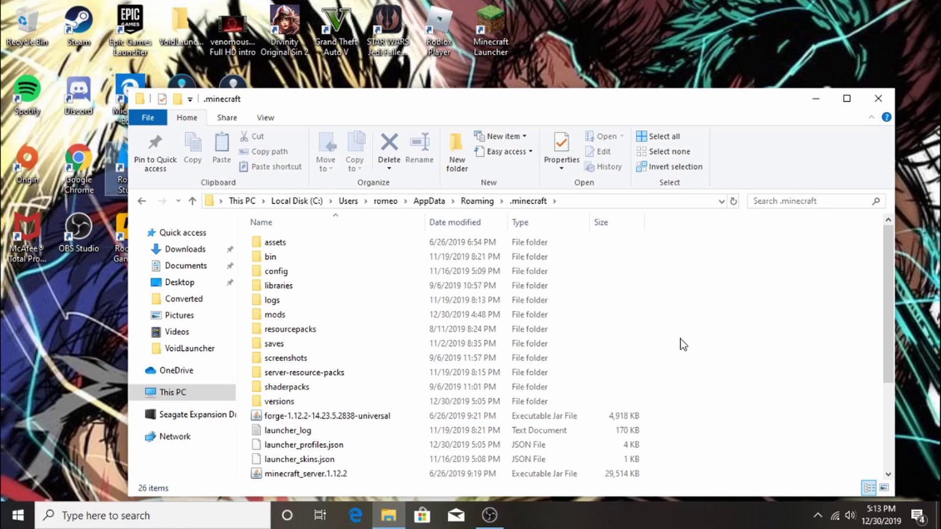
- Create a new folder named mods in .minecraft and approve merging with the existing one
right_click(705, 324)
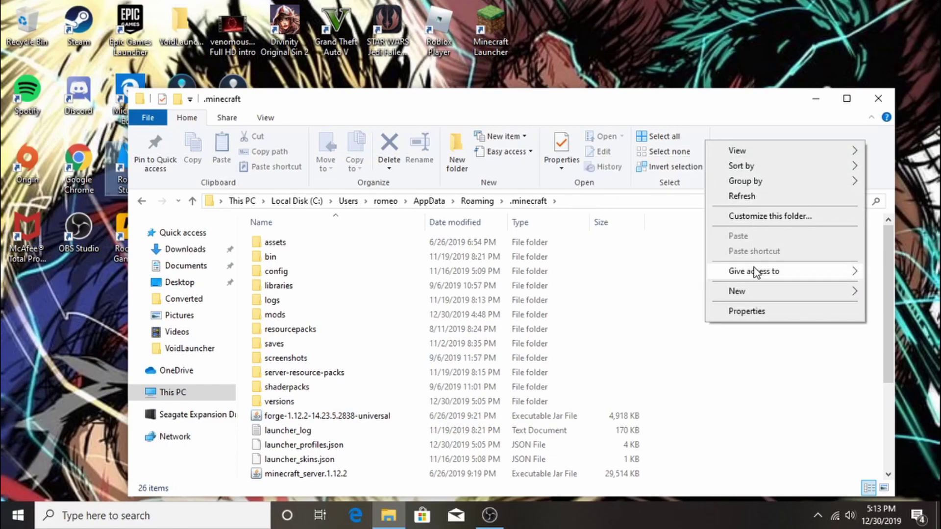
mouse_move(738, 291)
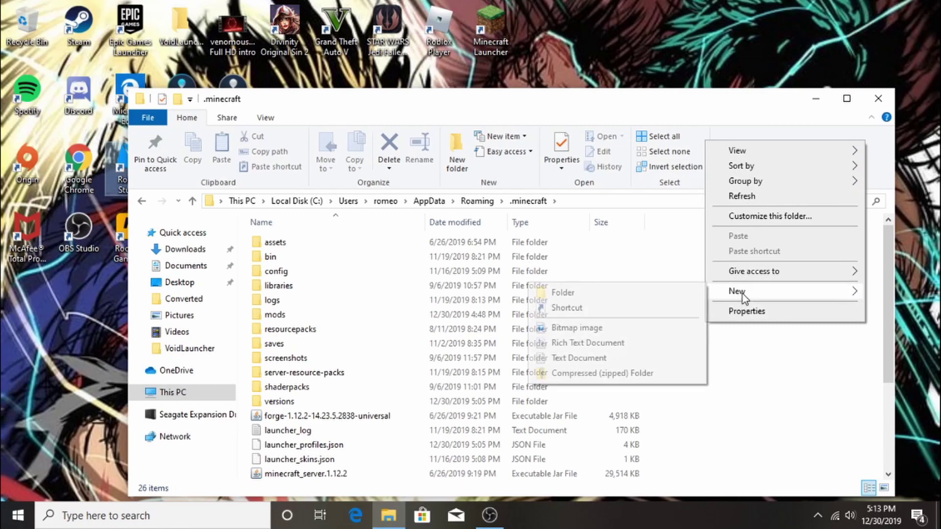
click(563, 293)
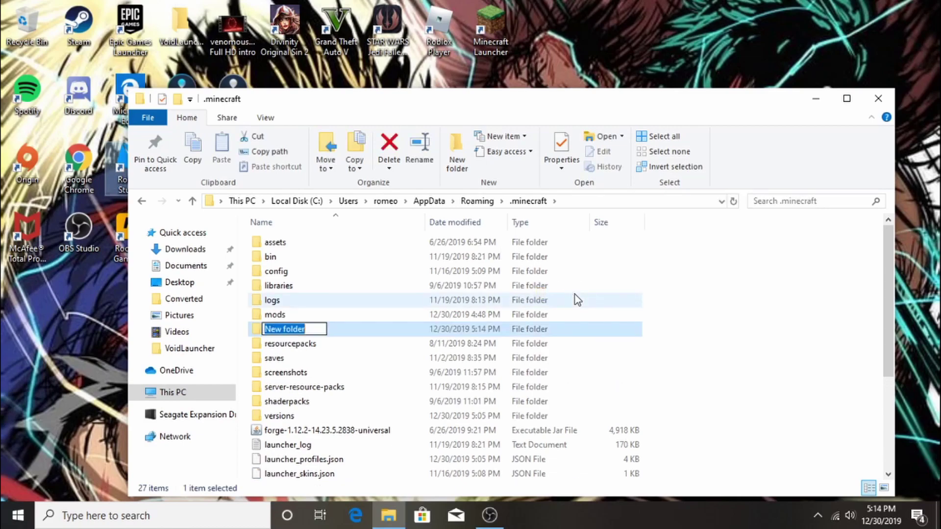
key(BackSpace)
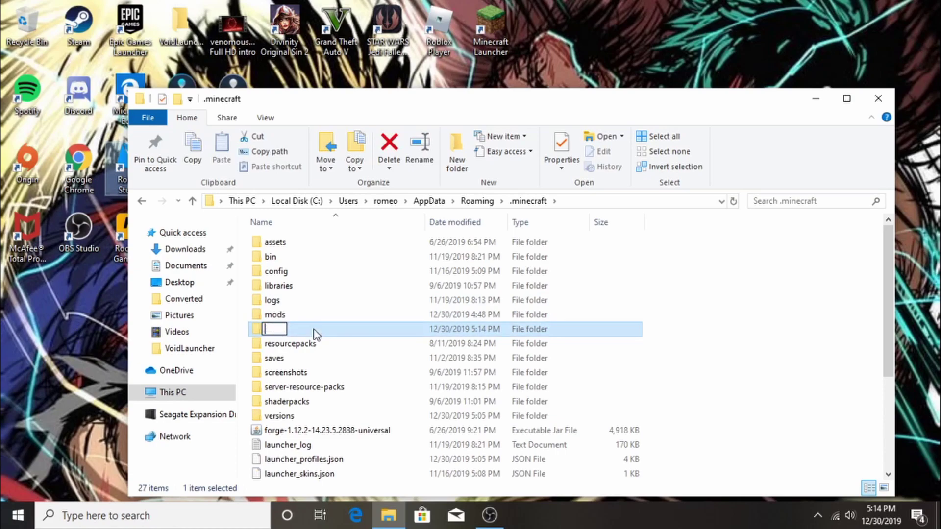
text(mods)
key(Return)
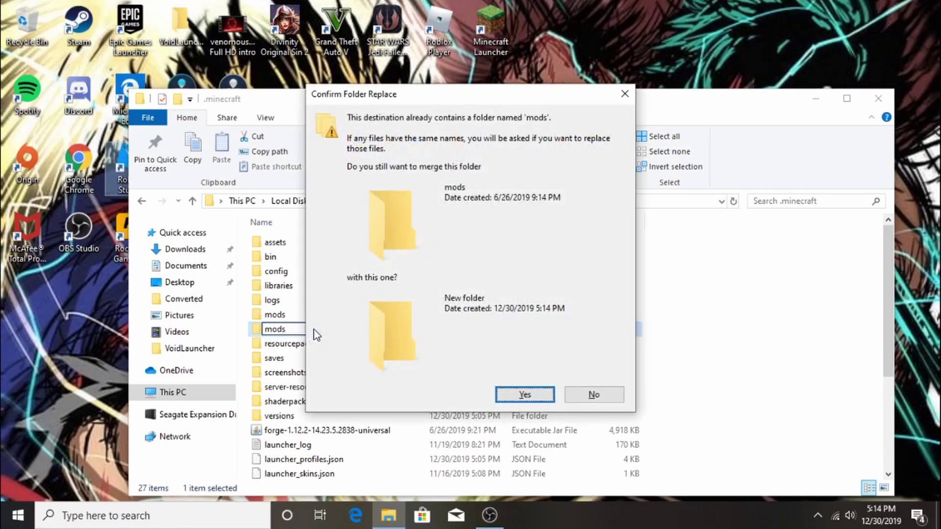
click(524, 395)
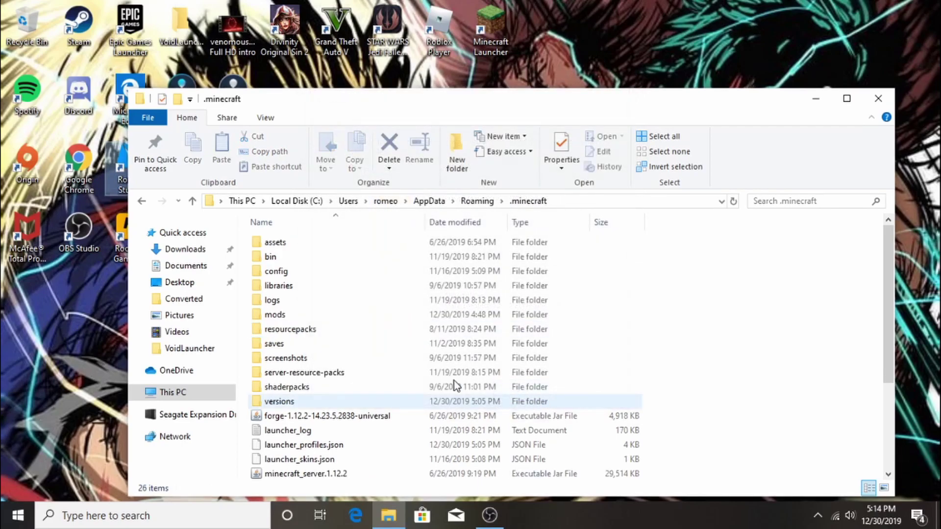
- Open the mods folder, then open the Downloads folder in a second Explorer window
click(315, 316)
double_click(315, 316)
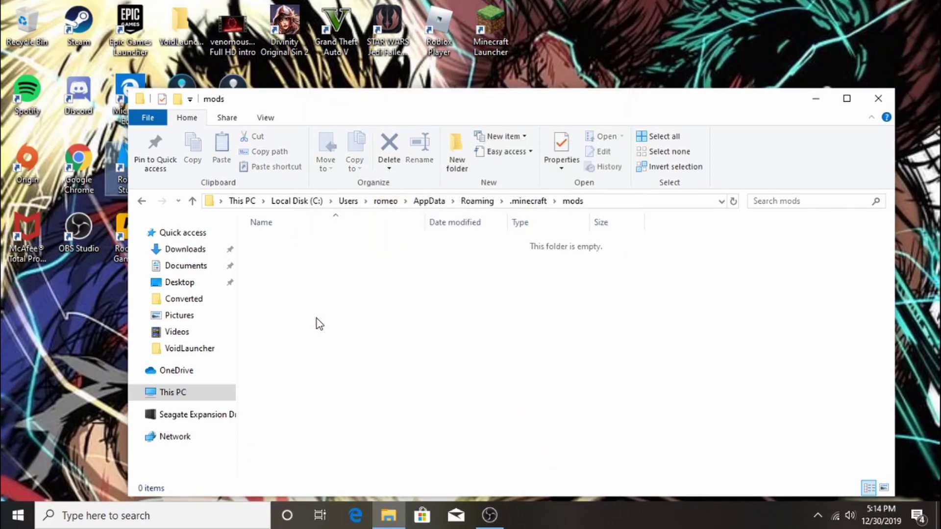
mouse_move(400, 106)
mouse_down()
mouse_move(594, 61)
mouse_move(561, 53)
mouse_up()
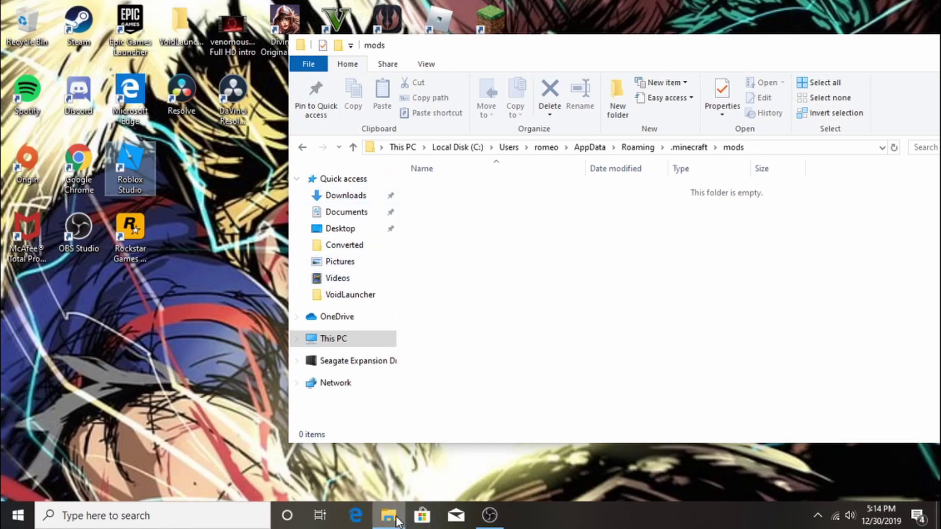
right_click(390, 515)
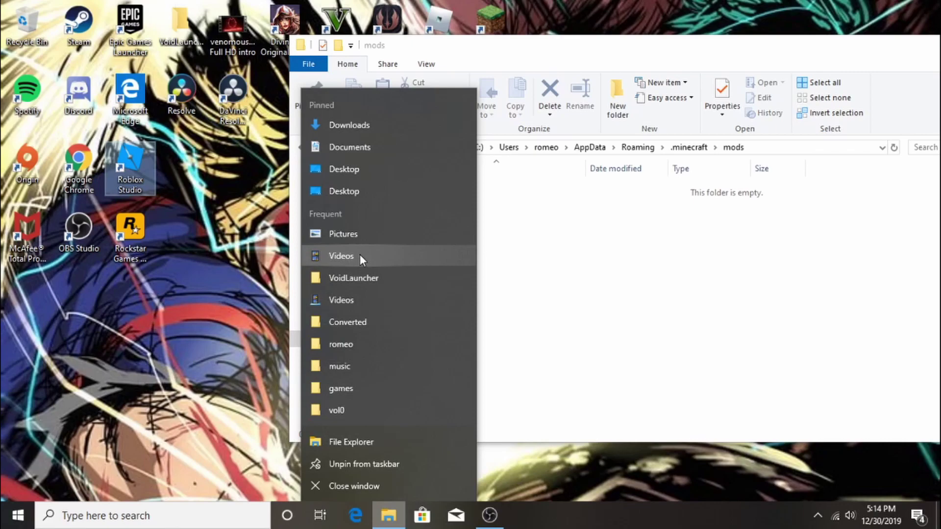
click(373, 364)
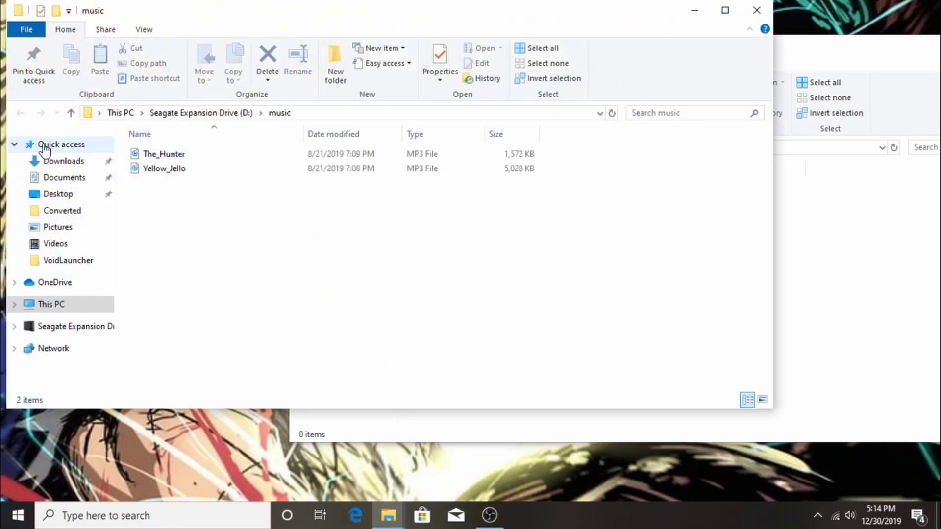
click(63, 161)
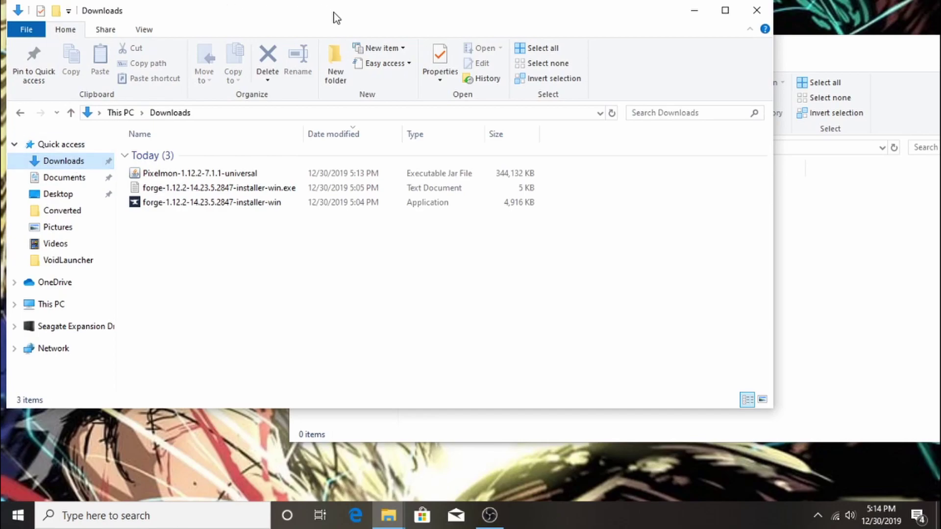
- Move the Pixelmon jar from Downloads into mods, then close the mods window
drag(333, 12, 686, 268)
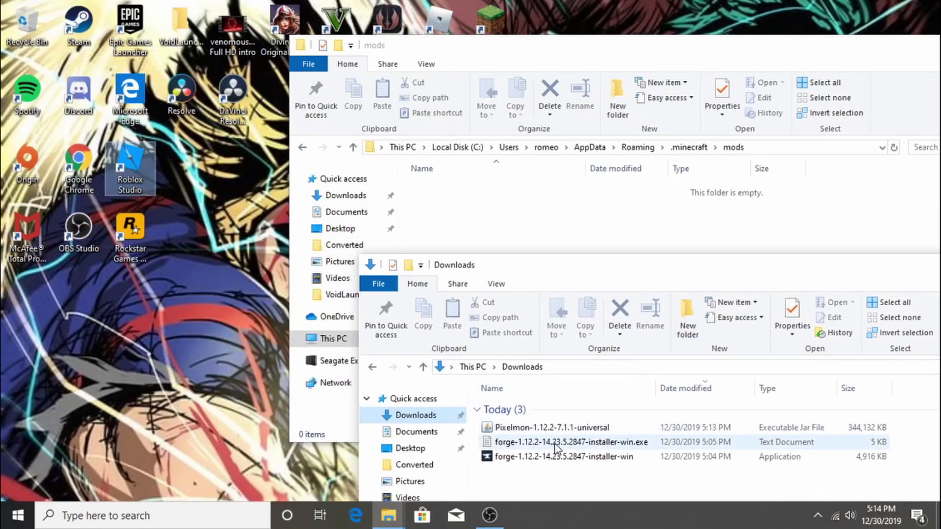
mouse_move(552, 427)
mouse_down()
mouse_move(525, 221)
mouse_move(511, 234)
mouse_up()
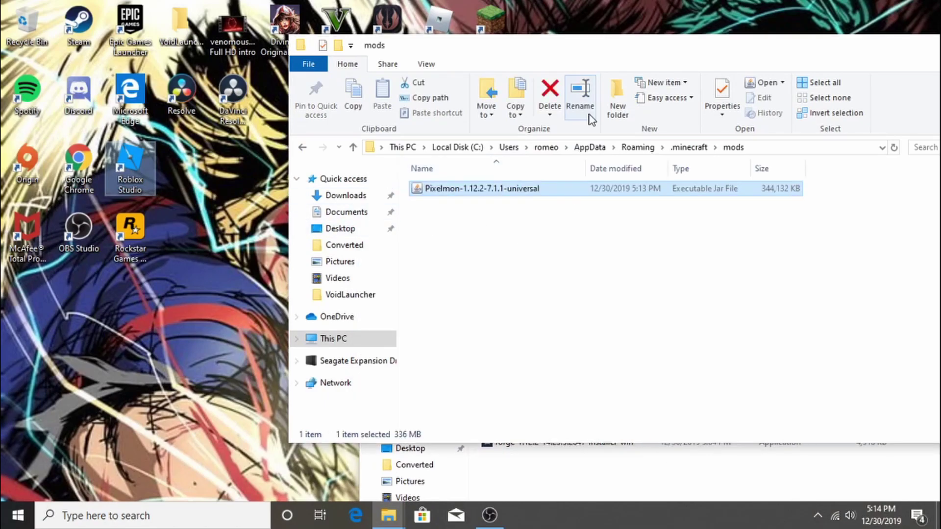
drag(835, 49, 628, 34)
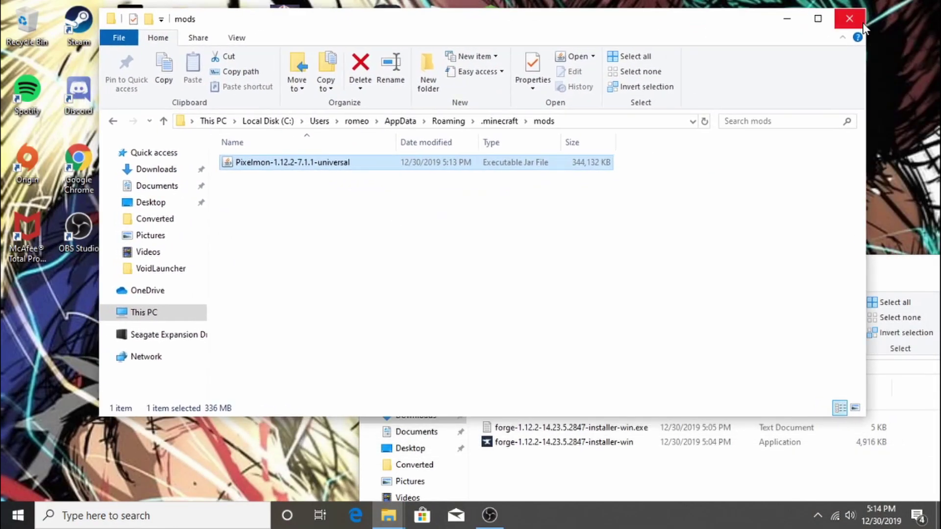
click(846, 16)
drag(796, 256, 768, 190)
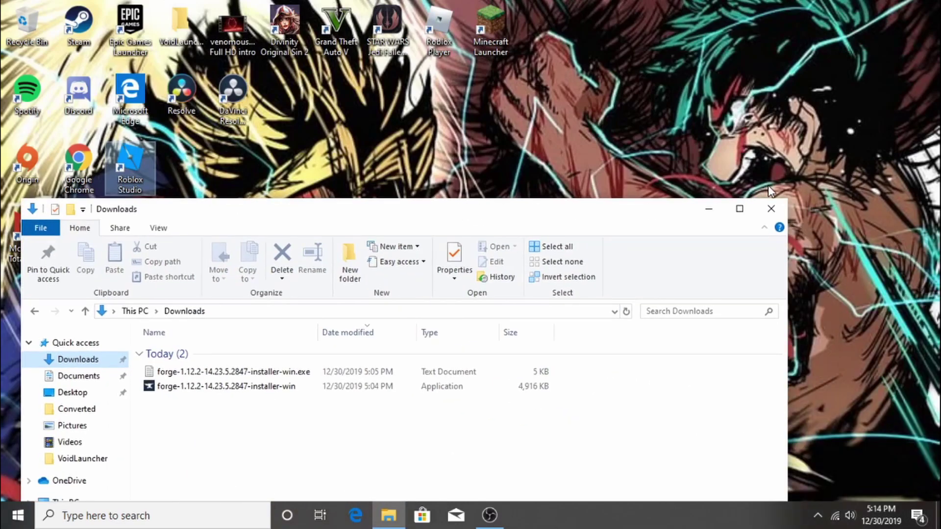
- Close the Downloads window and start Minecraft Launcher from its desktop shortcut
click(771, 209)
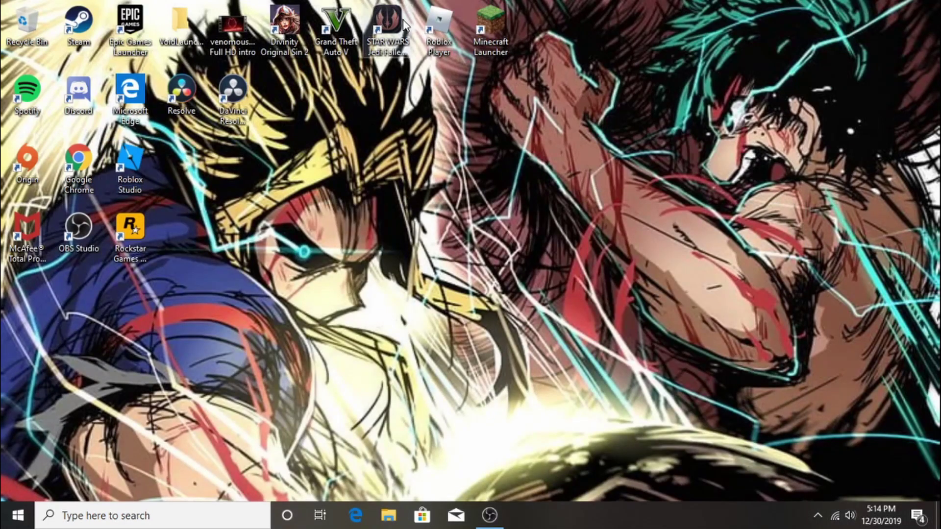
double_click(494, 28)
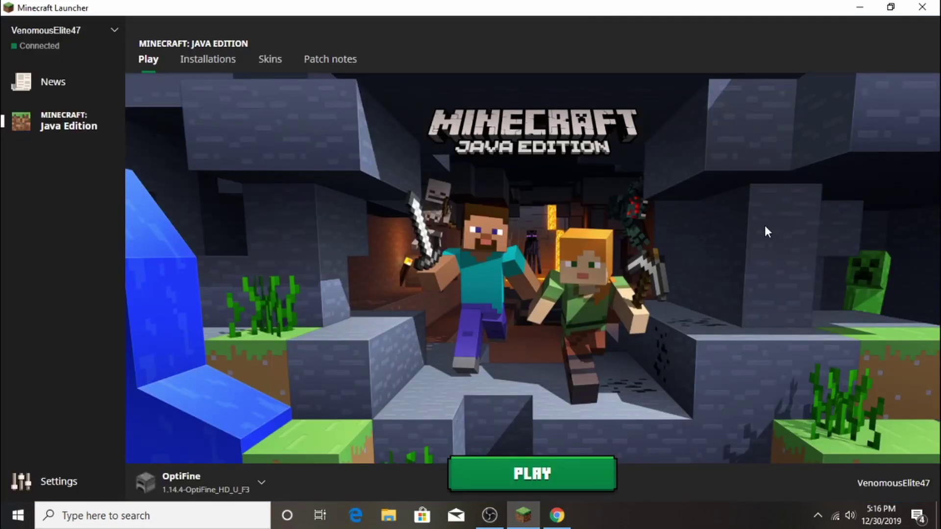
- Start a new game installation from the Installations page
click(207, 59)
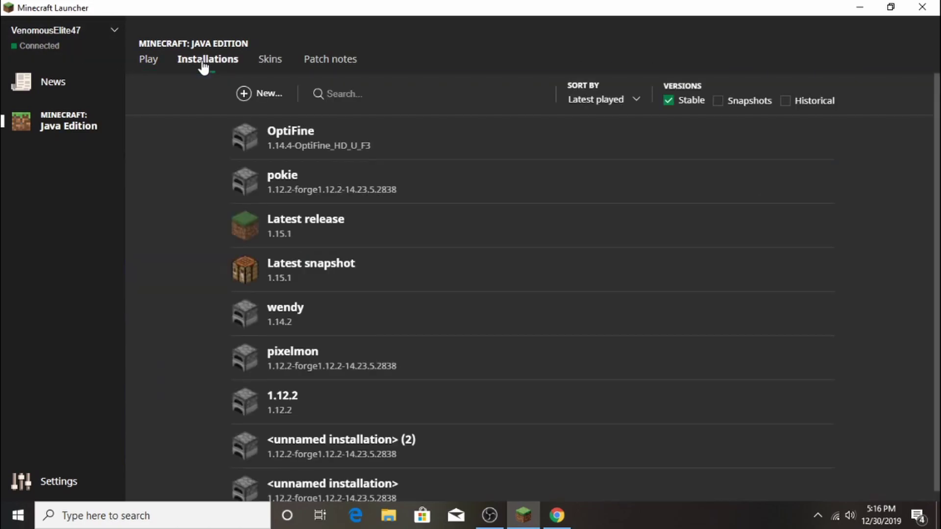
click(268, 95)
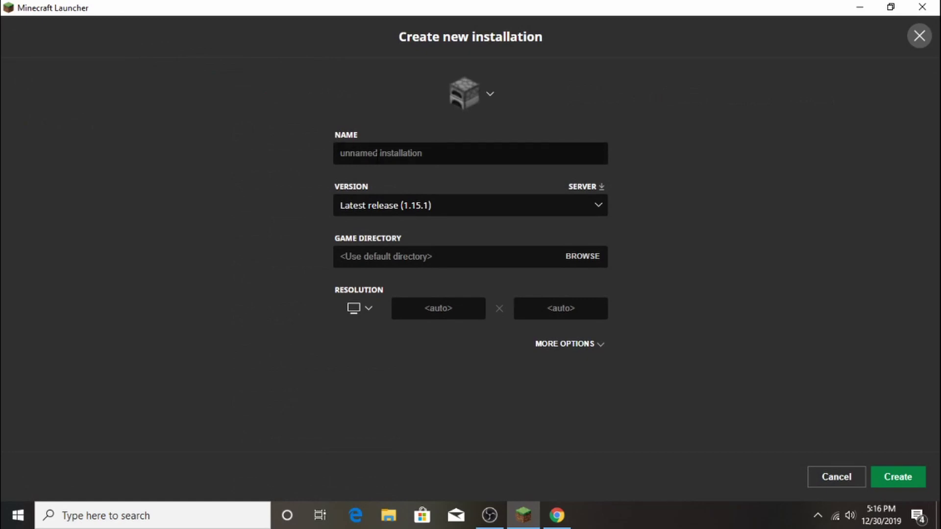
text(pok)
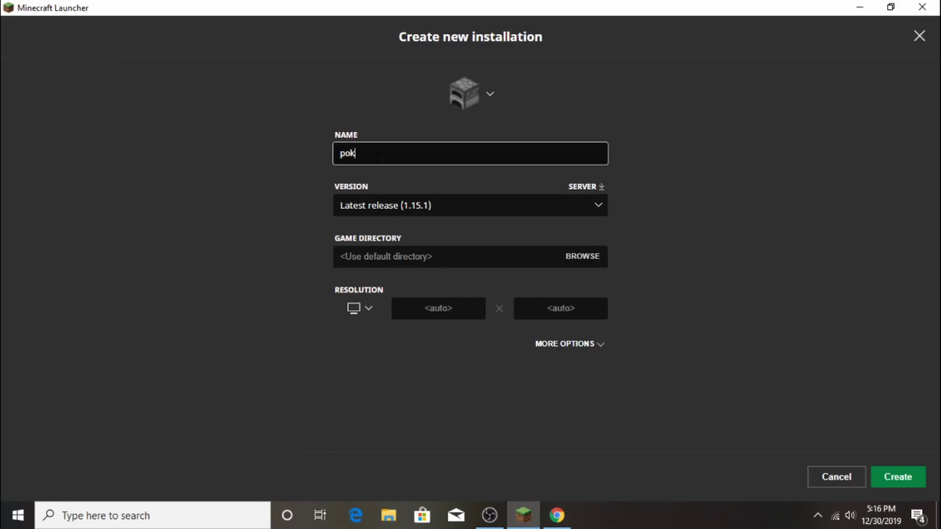
text(ie)
- Choose version release 1.12.2-forge1.12.2-14.23.5.2847 and expand the installation's extra options
click(503, 206)
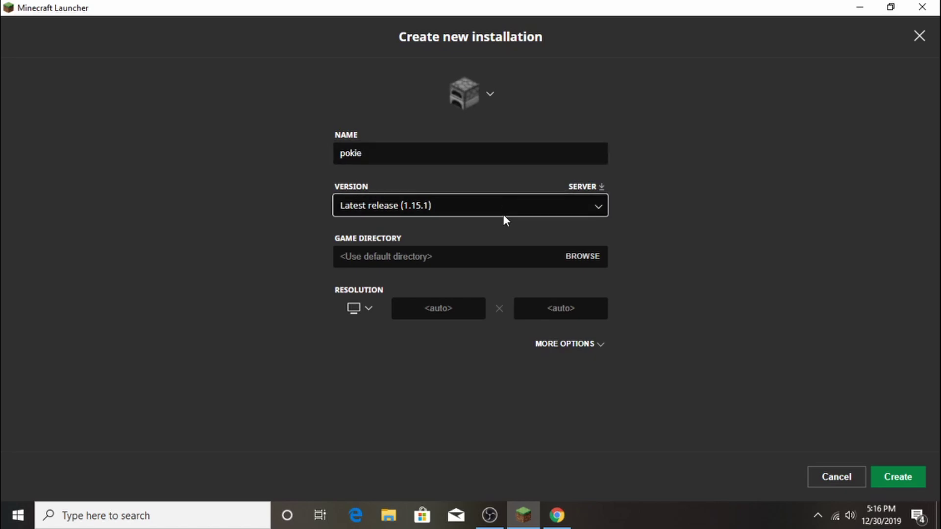
scroll(484, 243, down, 10)
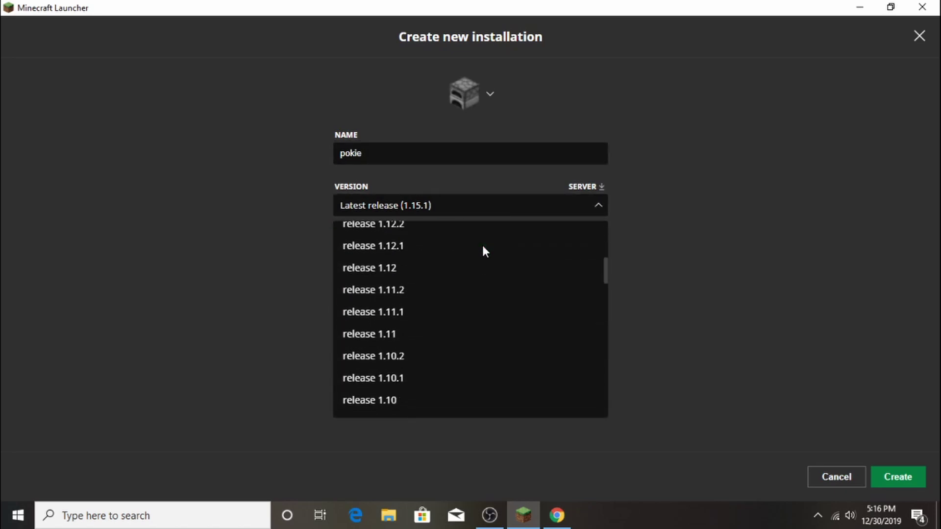
scroll(481, 243, down, 5)
scroll(482, 243, down, 4)
scroll(482, 244, down, 1)
scroll(483, 250, down, 6)
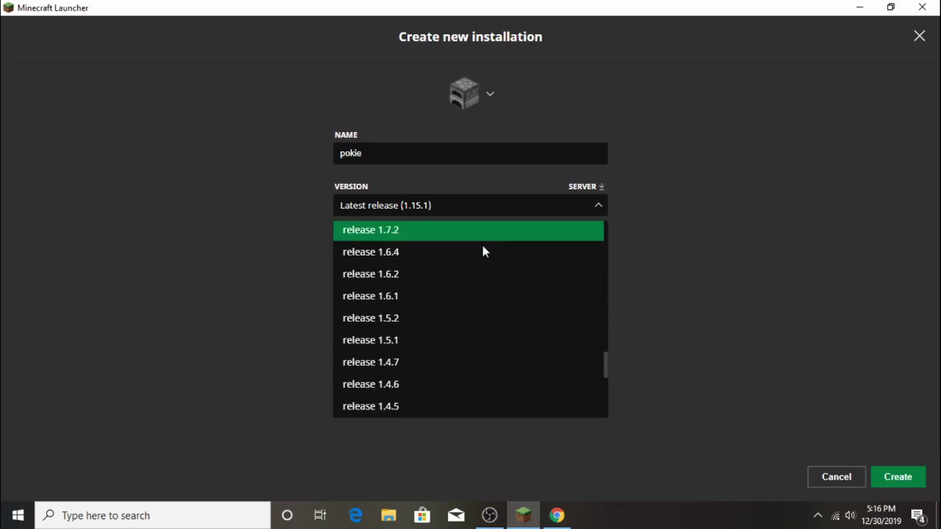
scroll(482, 243, down, 8)
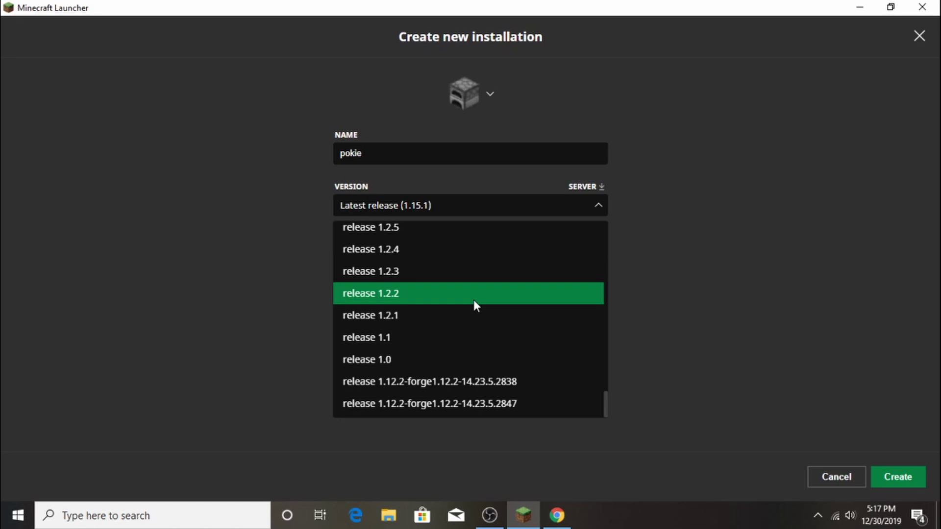
click(471, 403)
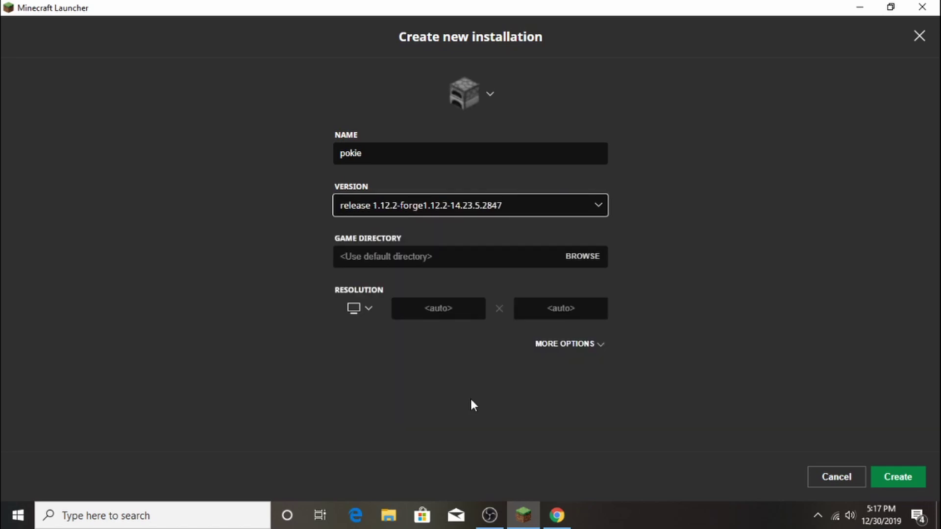
click(424, 257)
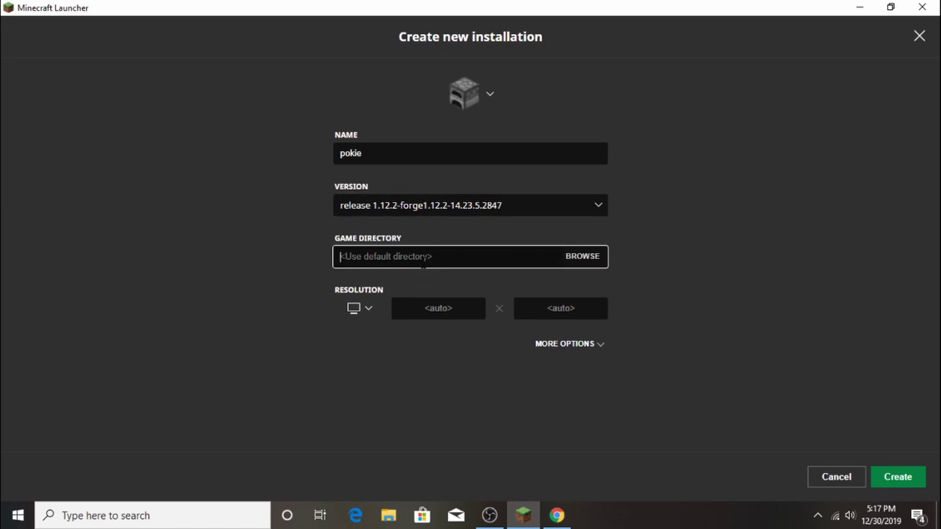
click(561, 343)
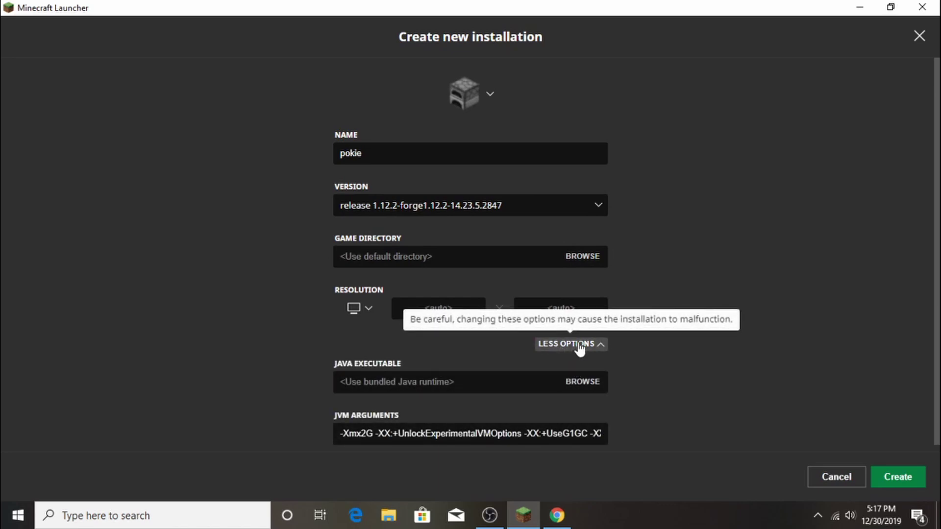
click(570, 346)
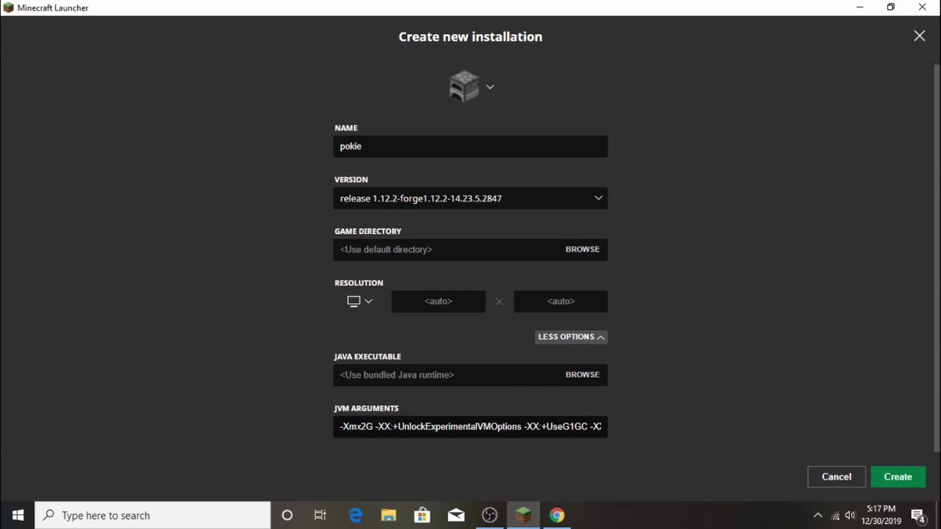
- Edit the -Xmx2G memory value in the JVM arguments toward -Xmx3G
click(367, 427)
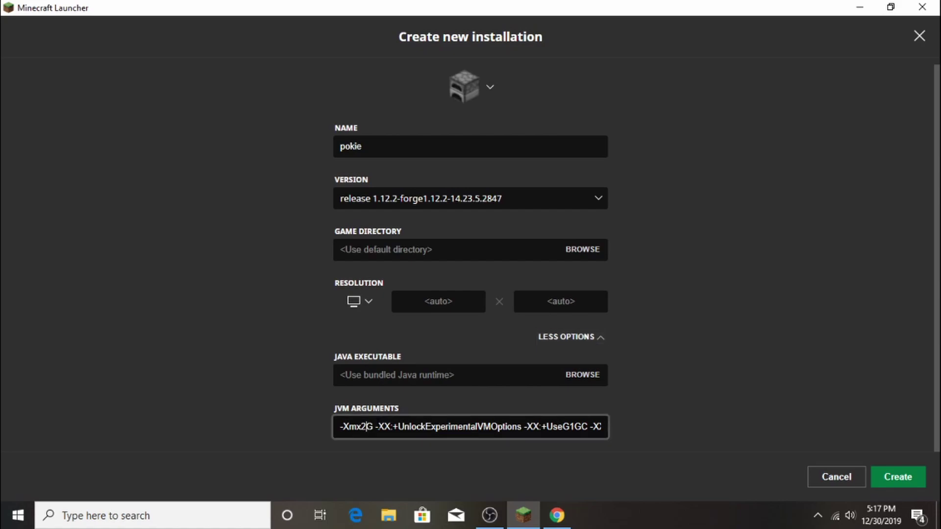
key(BackSpace)
text(3)
key(BackSpace)
text(4)
key(BackSpace)
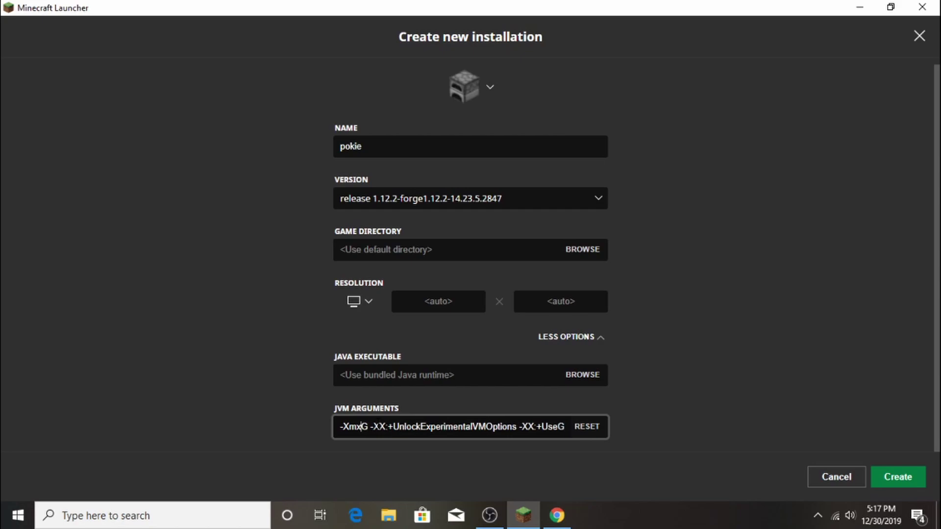
text(3)
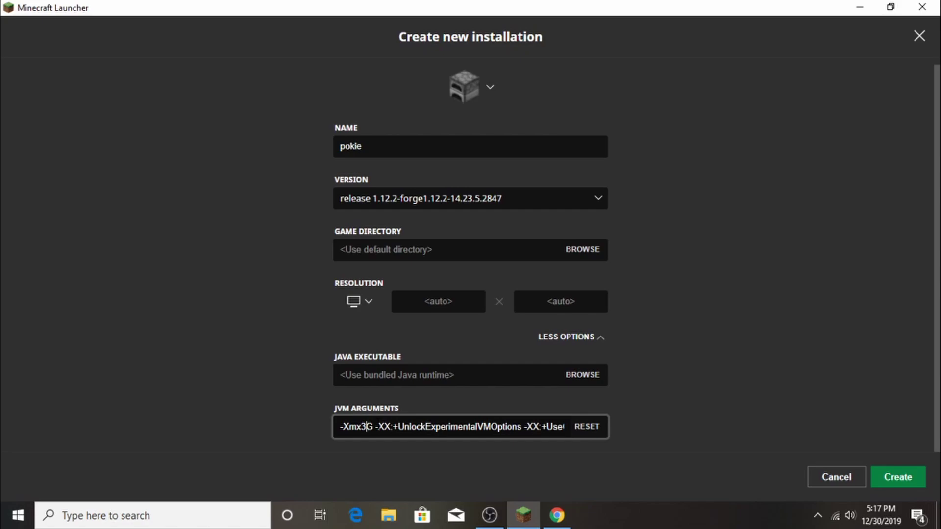
- Save the pokie installation and select it for launch on the play page
click(898, 476)
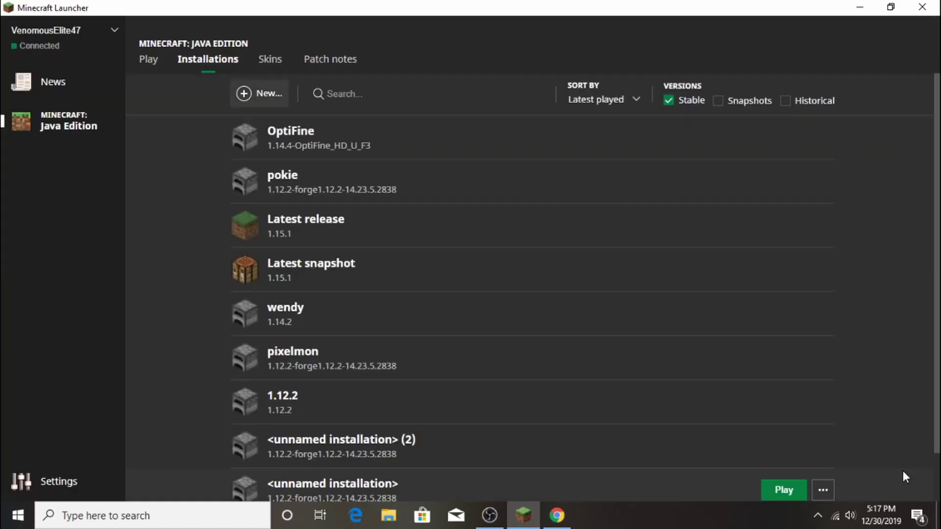
click(148, 58)
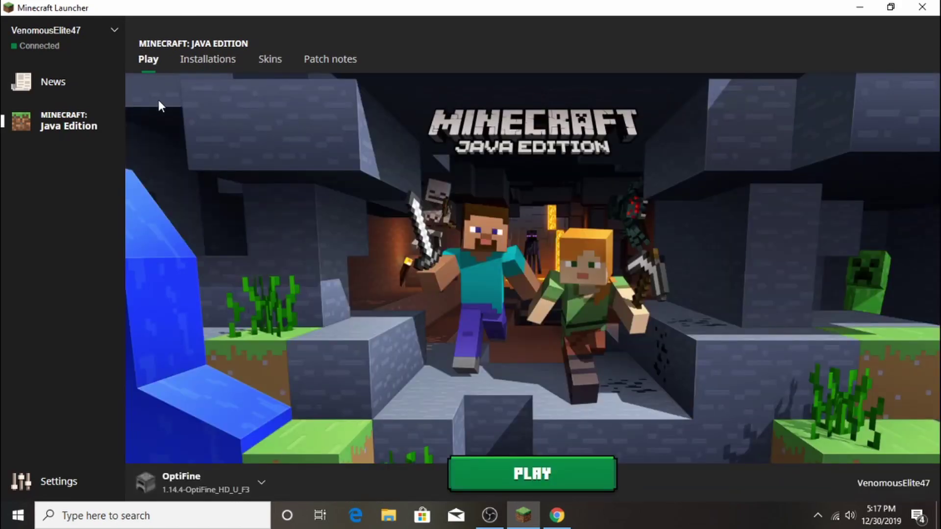
click(262, 478)
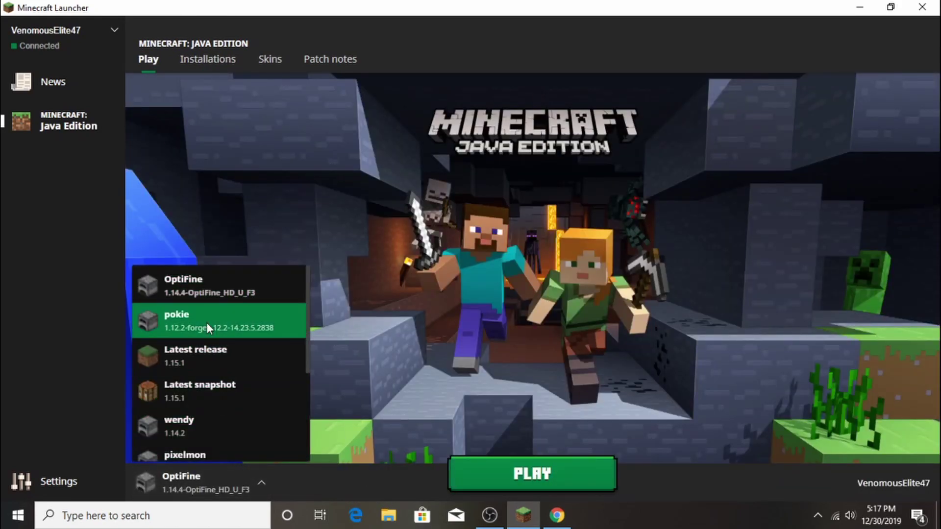
scroll(175, 333, down, 2)
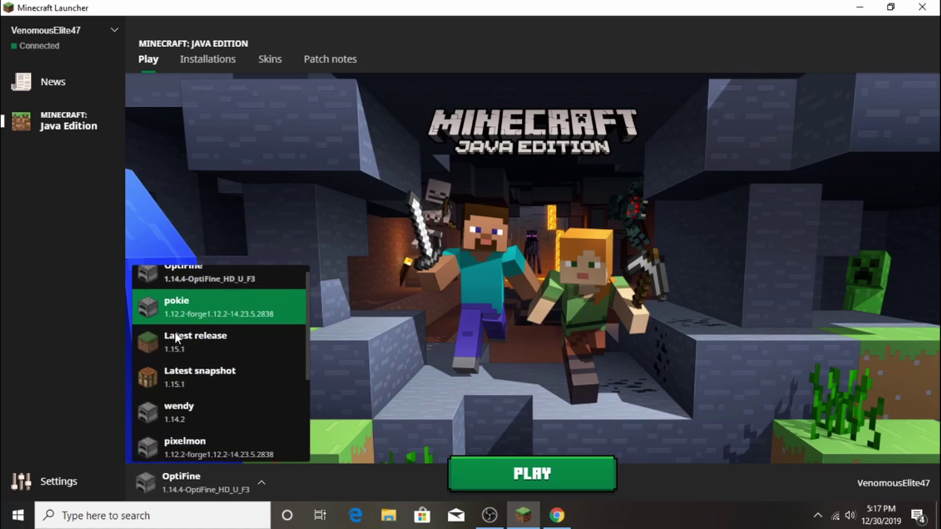
scroll(179, 369, down, 2)
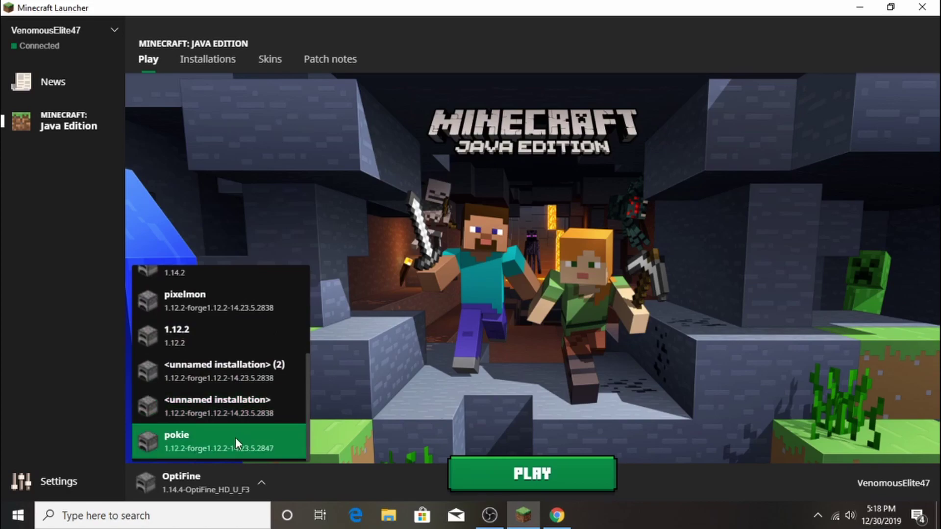
click(284, 445)
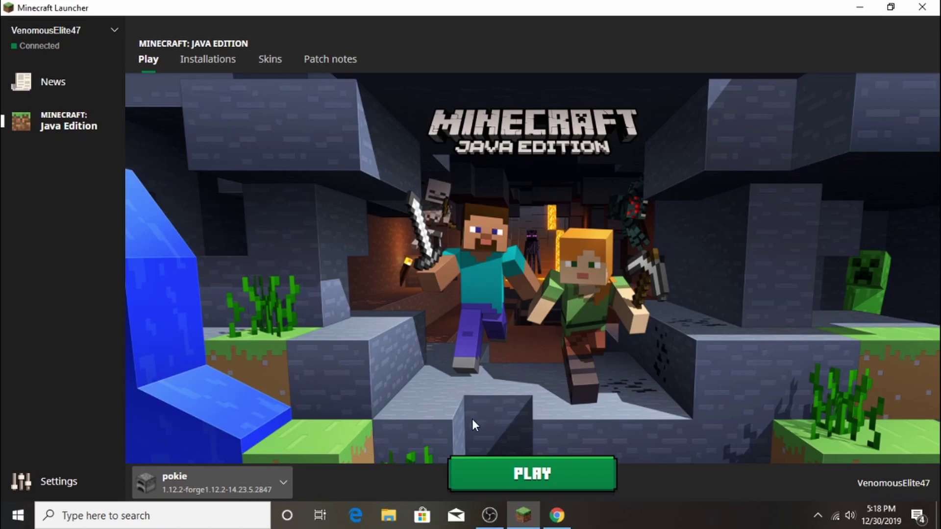
- Launch pokie, reaching the Forge 1.12.2 title menu with 5 mods including Pixelmon
click(483, 474)
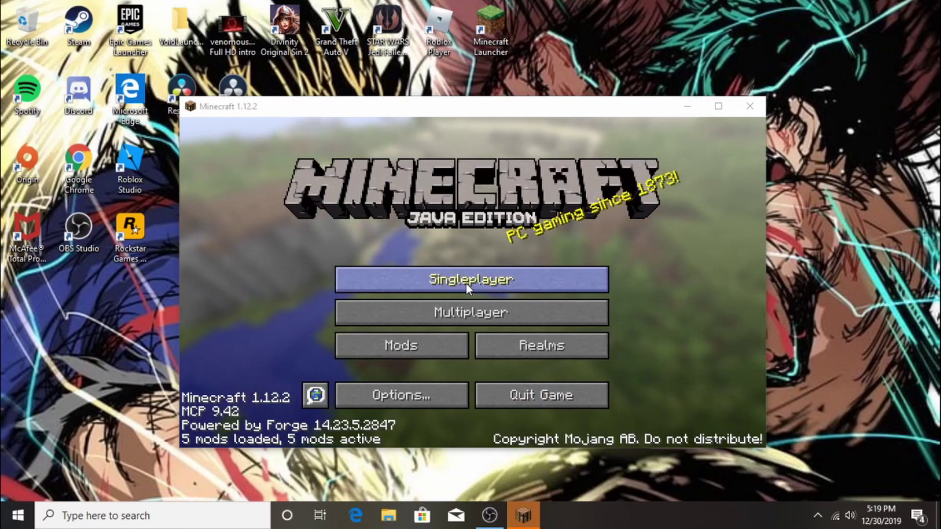
- Maximize the game window and generate a new singleplayer world with default settings
click(691, 107)
click(523, 515)
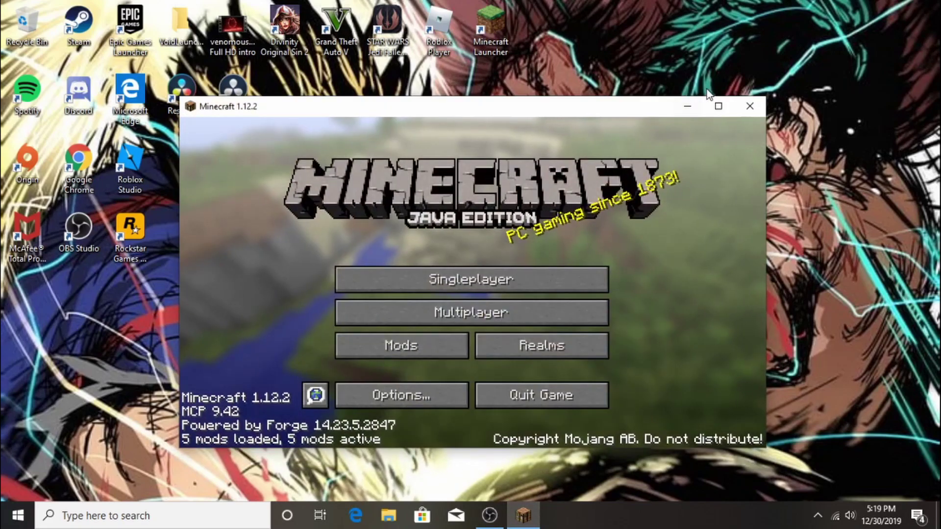
click(719, 105)
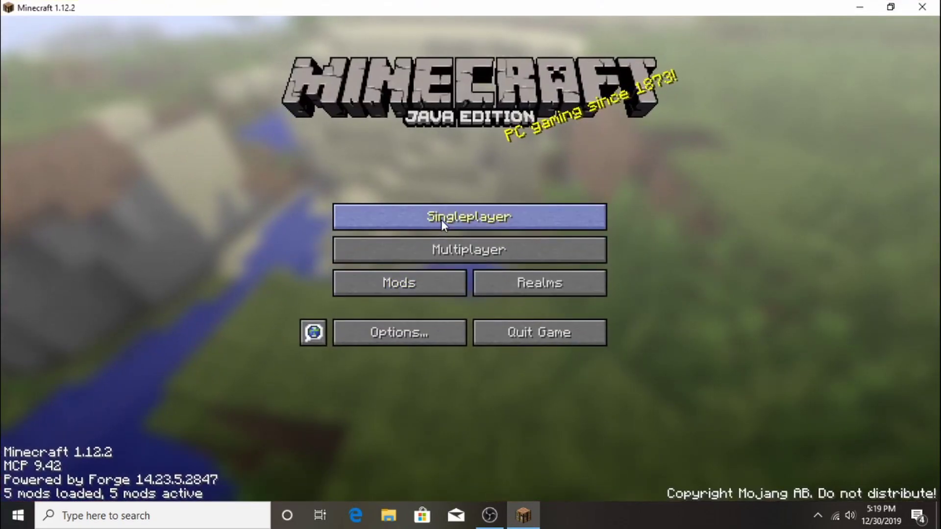
click(453, 224)
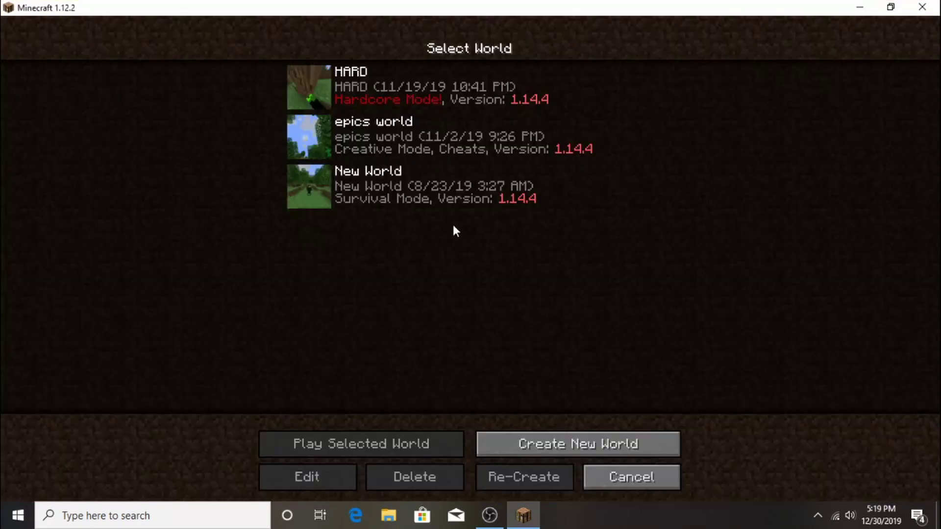
click(531, 442)
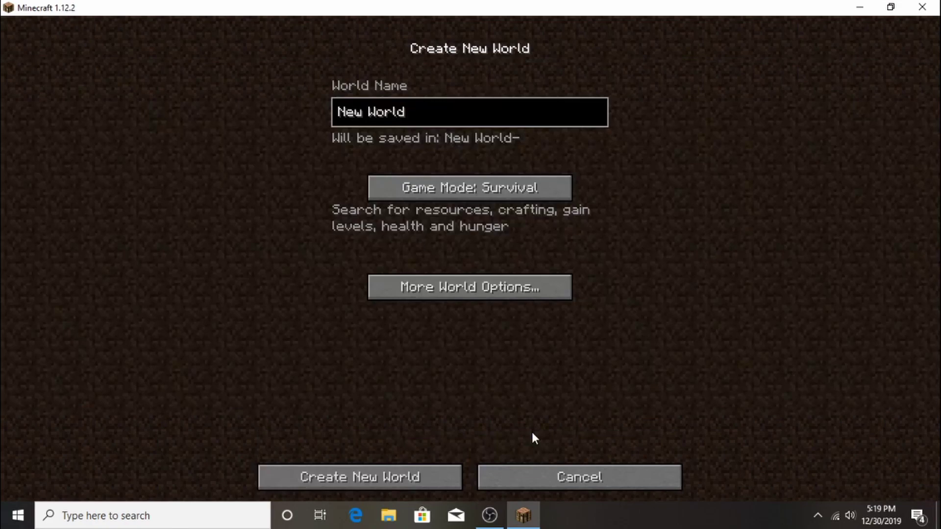
click(398, 484)
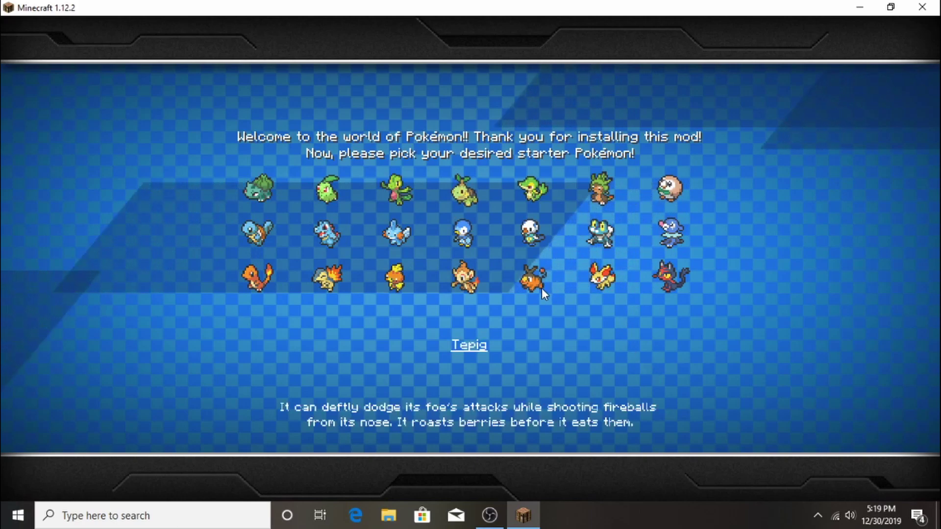
- Choose Froakie as starter, walk along the river, and send it against the wild Bidoof
click(606, 235)
click(470, 394)
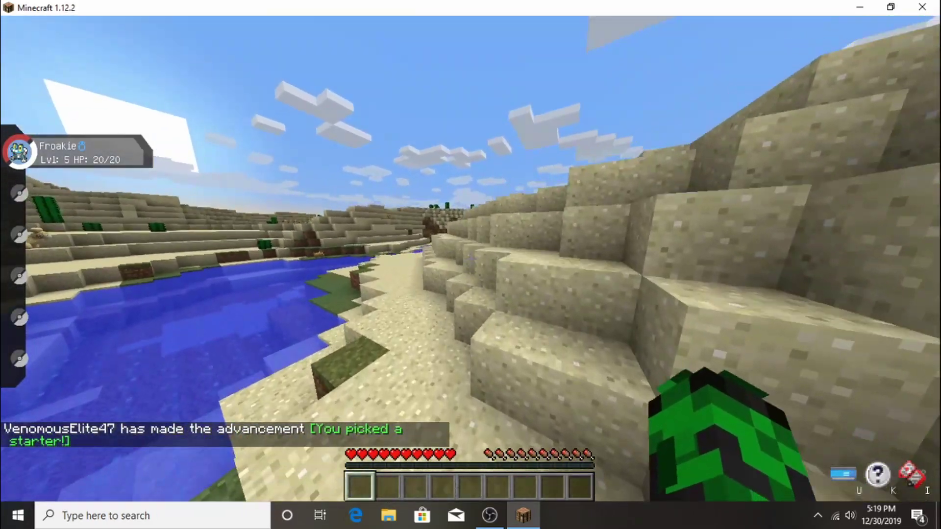
key(w)
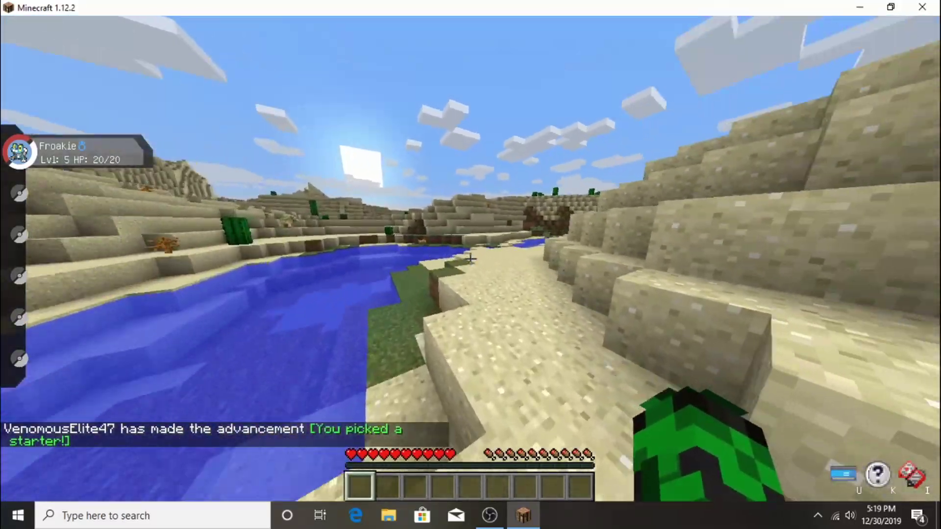
key(w)
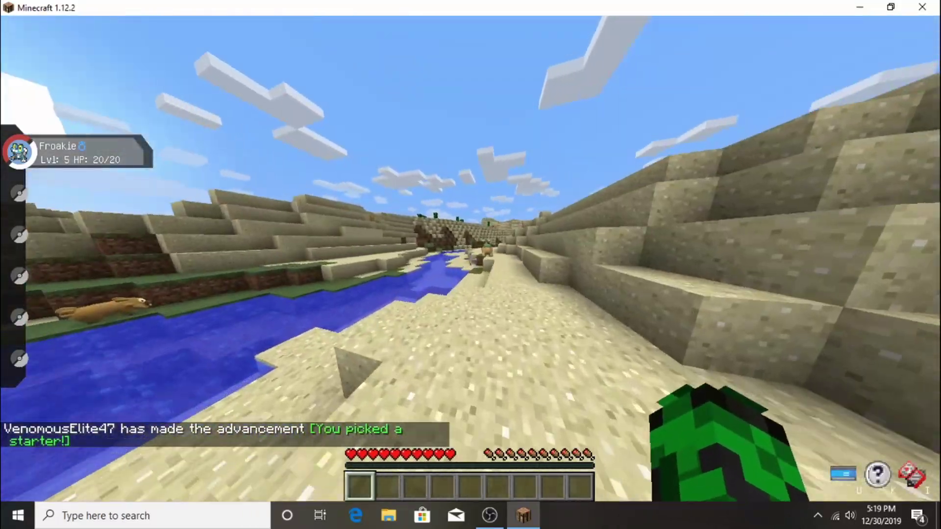
key(w)
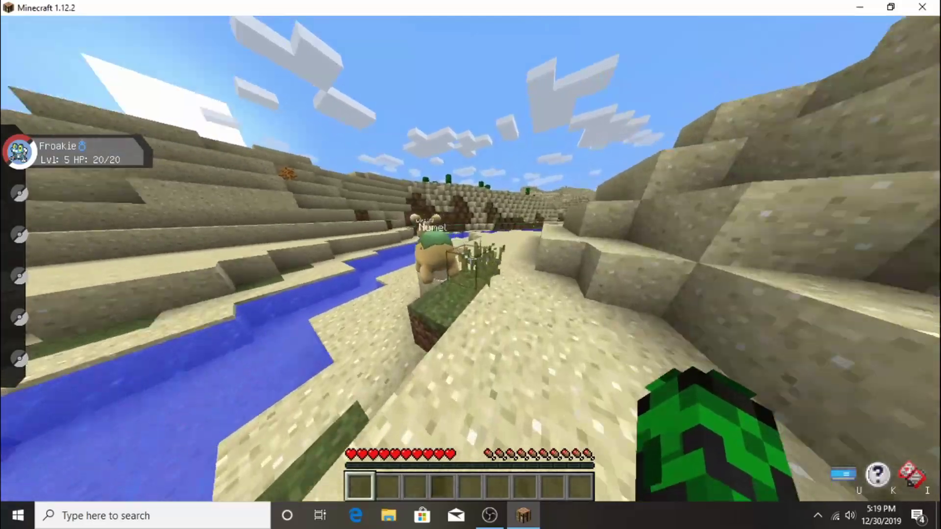
key(w)
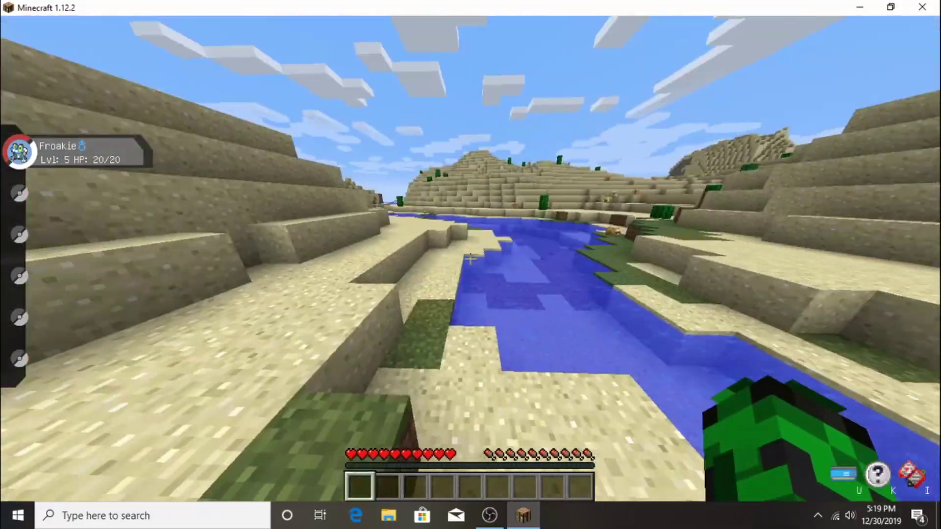
key(w)
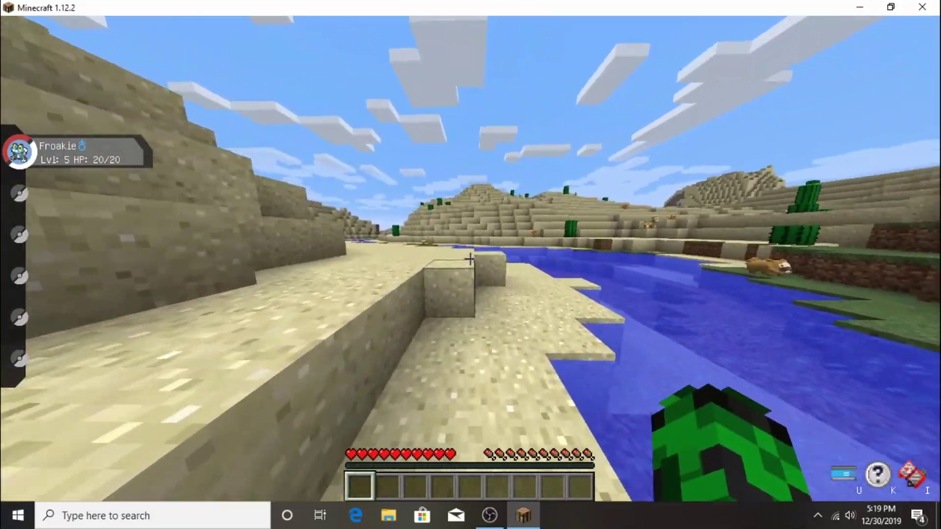
key(w)
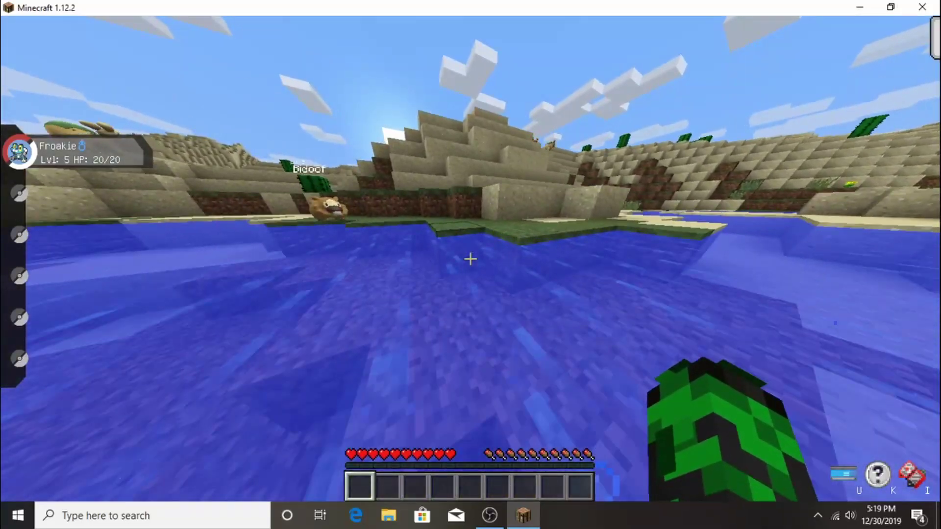
right_click(470, 258)
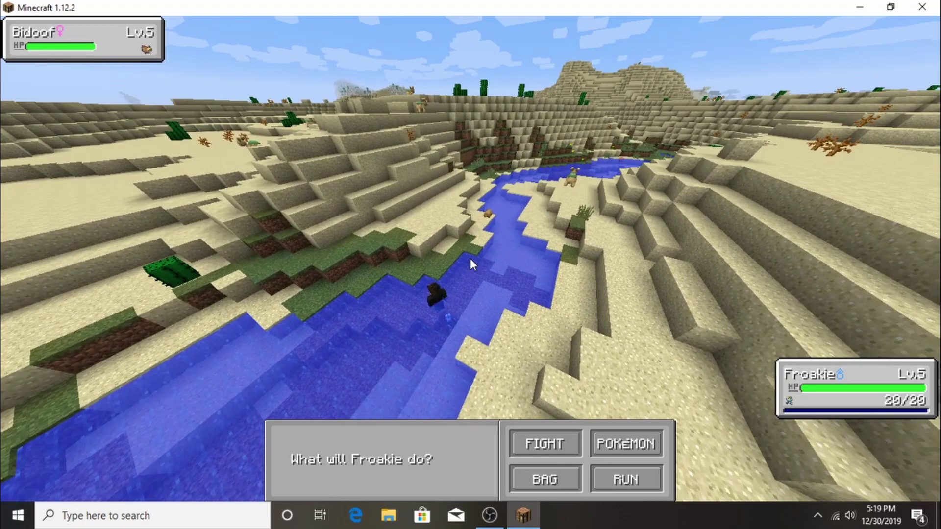
- Beat the Bidoof with Bubble and Pound, then dismiss the rewards screen
click(561, 452)
click(331, 481)
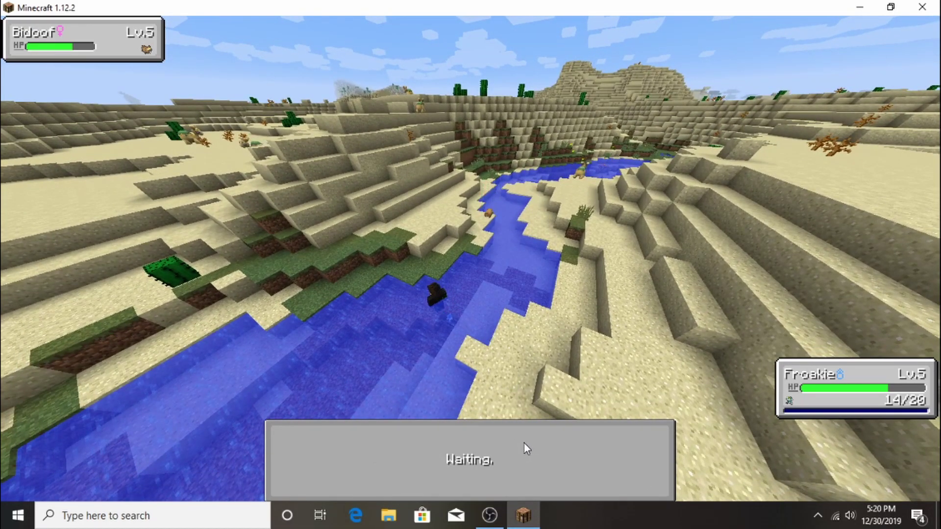
click(524, 443)
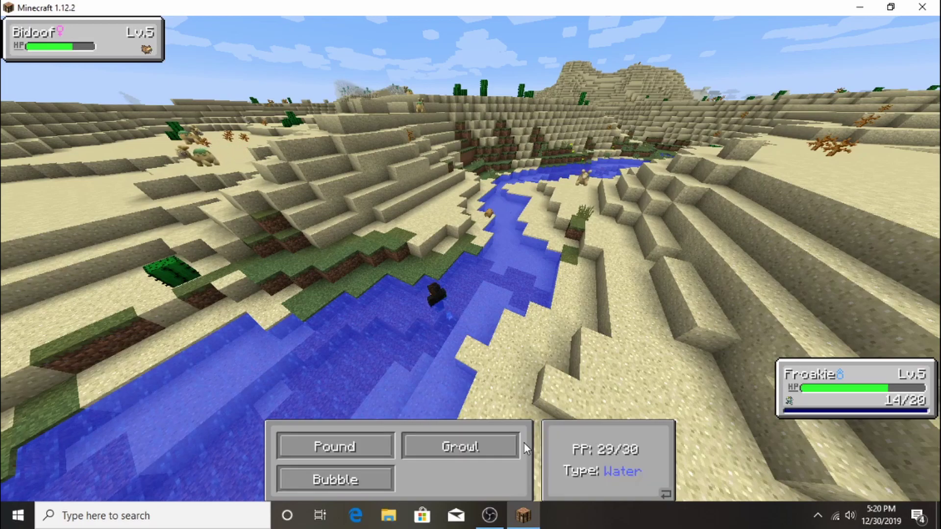
click(361, 470)
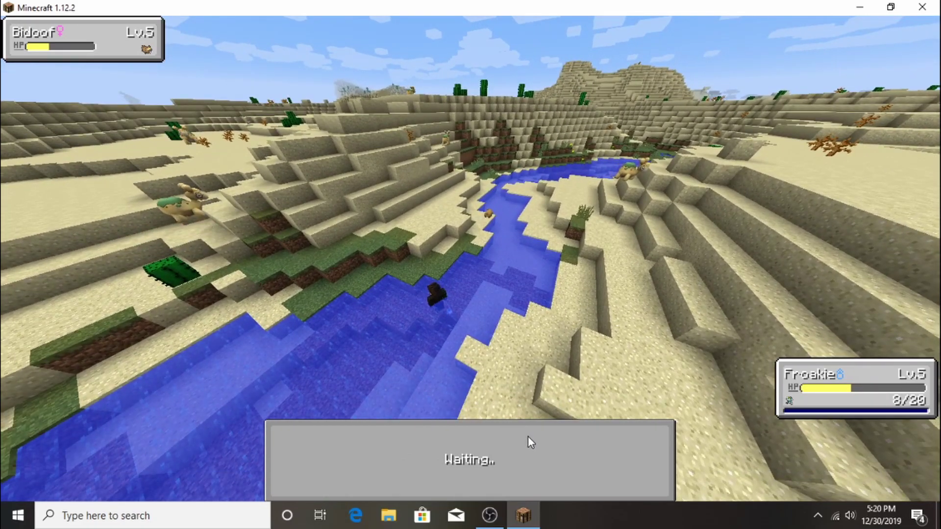
click(360, 453)
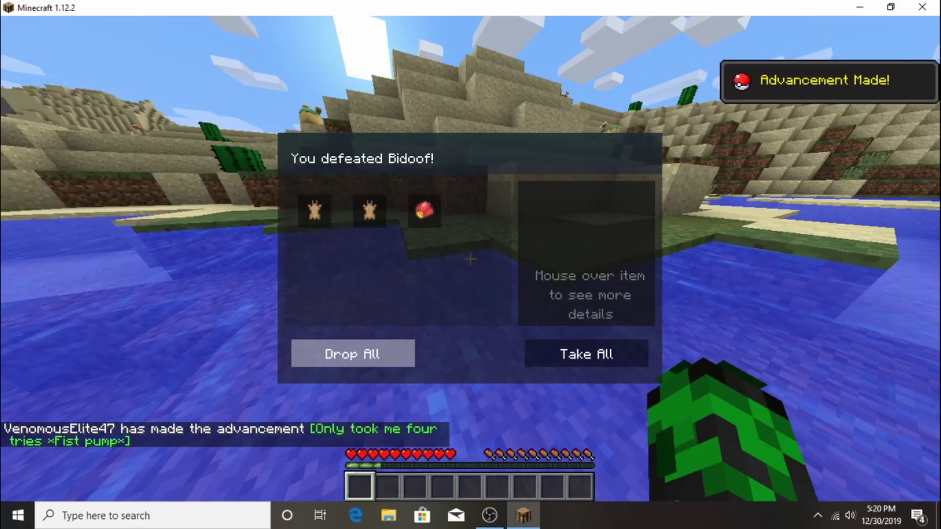
click(351, 354)
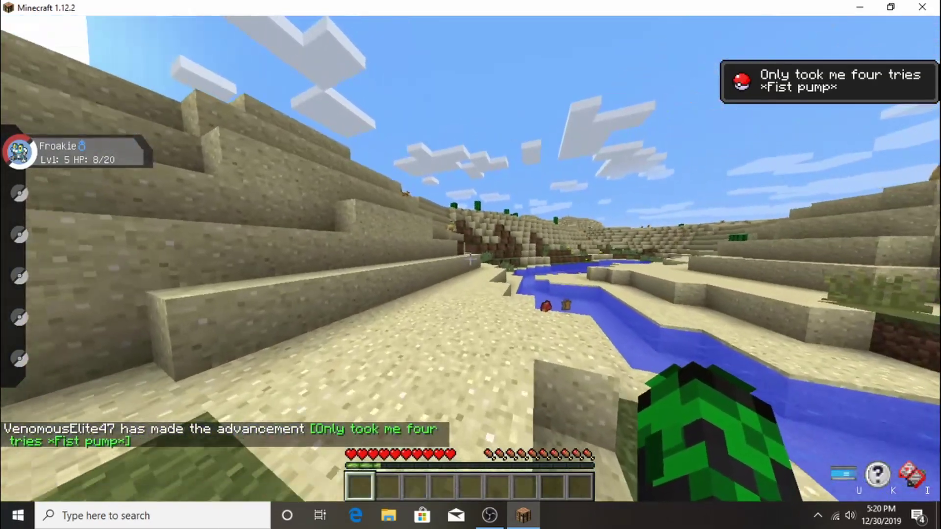
- Switch to third-person view with F5 to show the character by the river
key(F5)
key(F5)
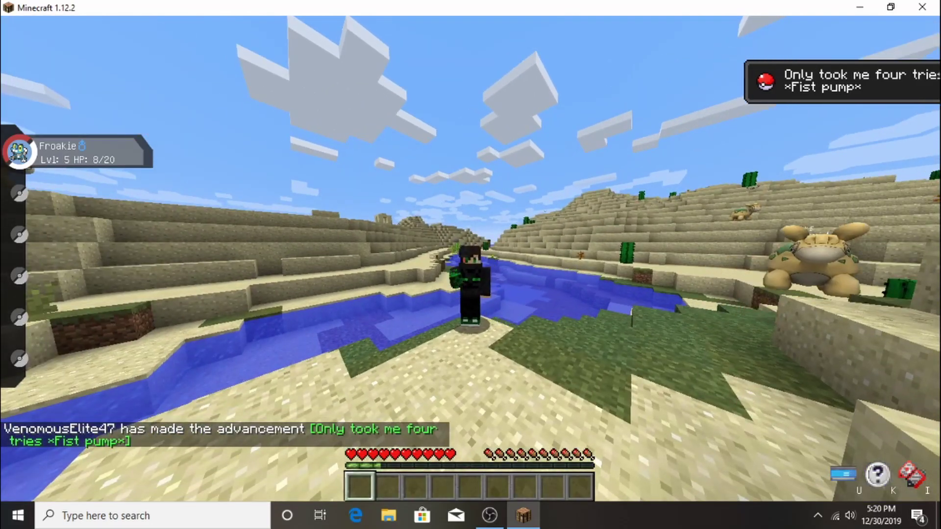